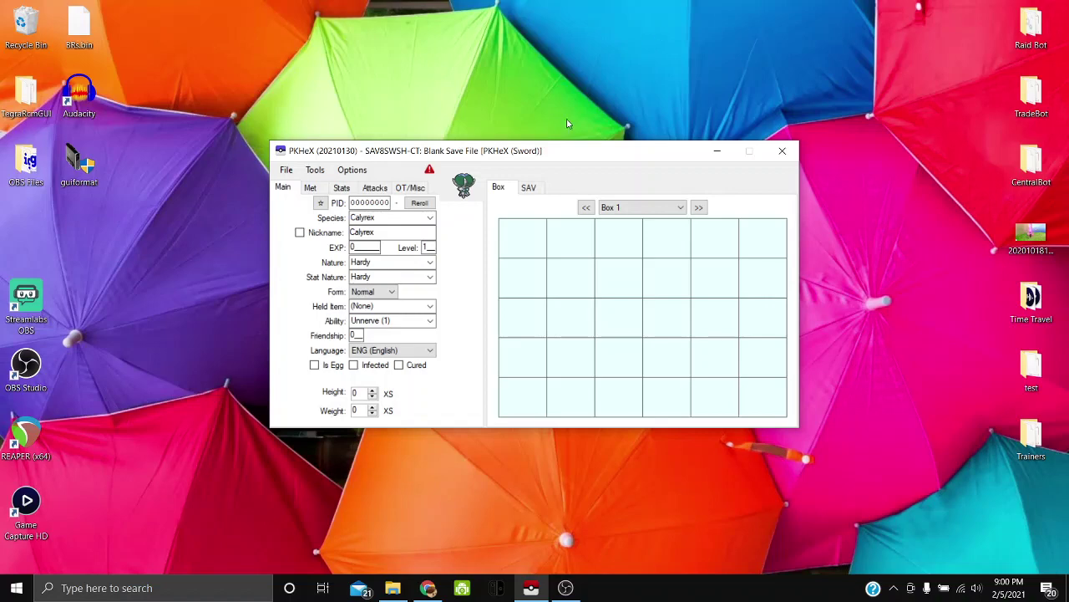
# - Bring Chrome forward to the Project Pokémon PKHeX 21.01.31 download page
pyautogui.click(440, 590)
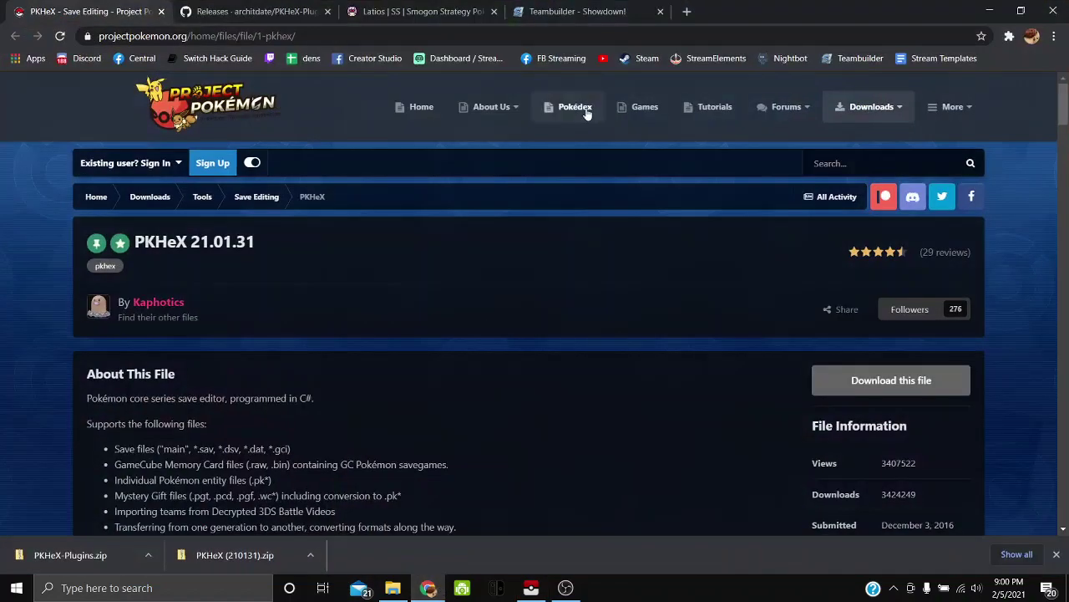
# - Select the export text of Smogon's Latios Life Orb set, then return to PKHeX
pyautogui.click(563, 12)
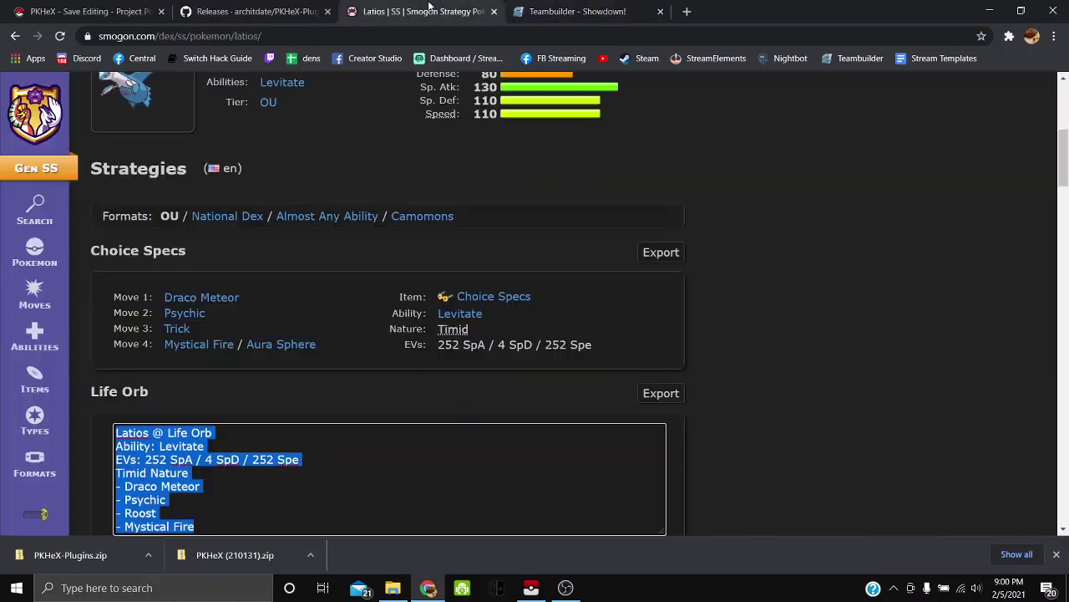
pyautogui.click(429, 8)
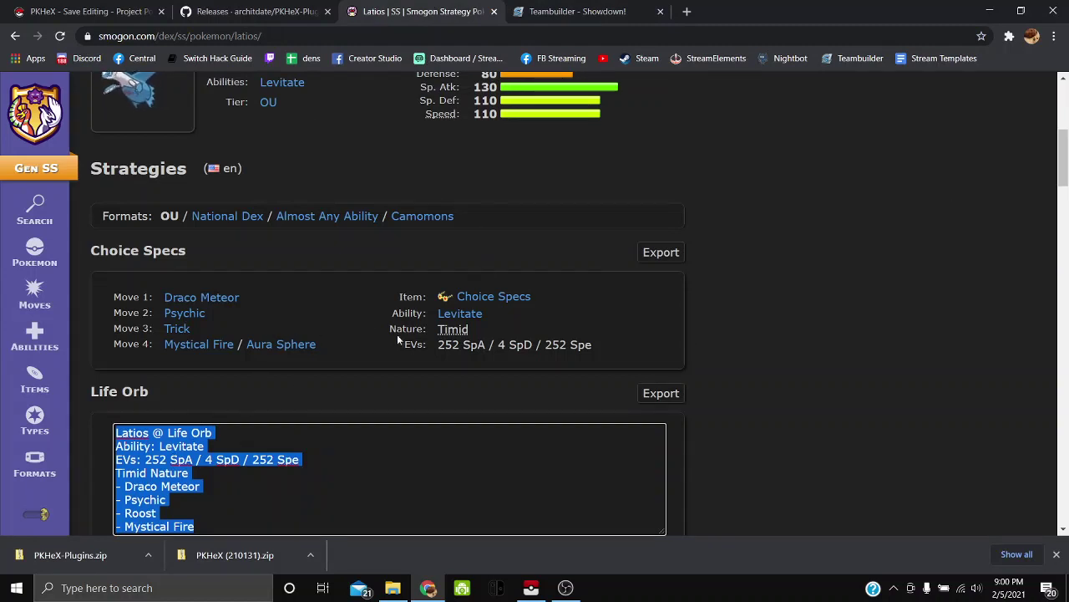
pyautogui.moveTo(1064, 171)
pyautogui.mouseDown()
pyautogui.moveTo(1064, 188)
pyautogui.moveTo(1064, 149)
pyautogui.moveTo(1064, 193)
pyautogui.mouseUp()
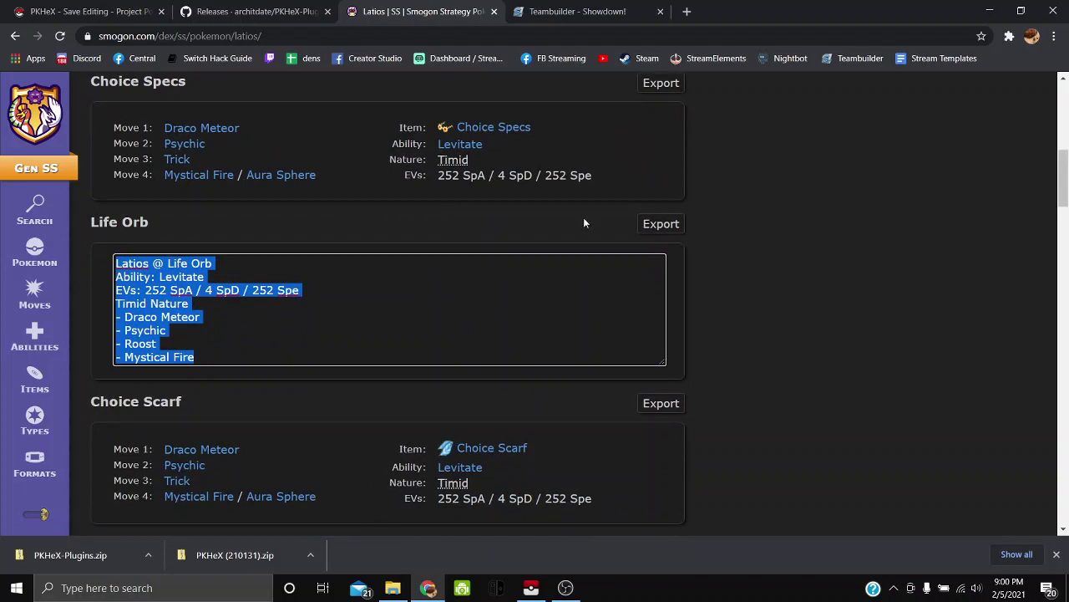
pyautogui.click(660, 226)
pyautogui.click(660, 226)
pyautogui.click(530, 587)
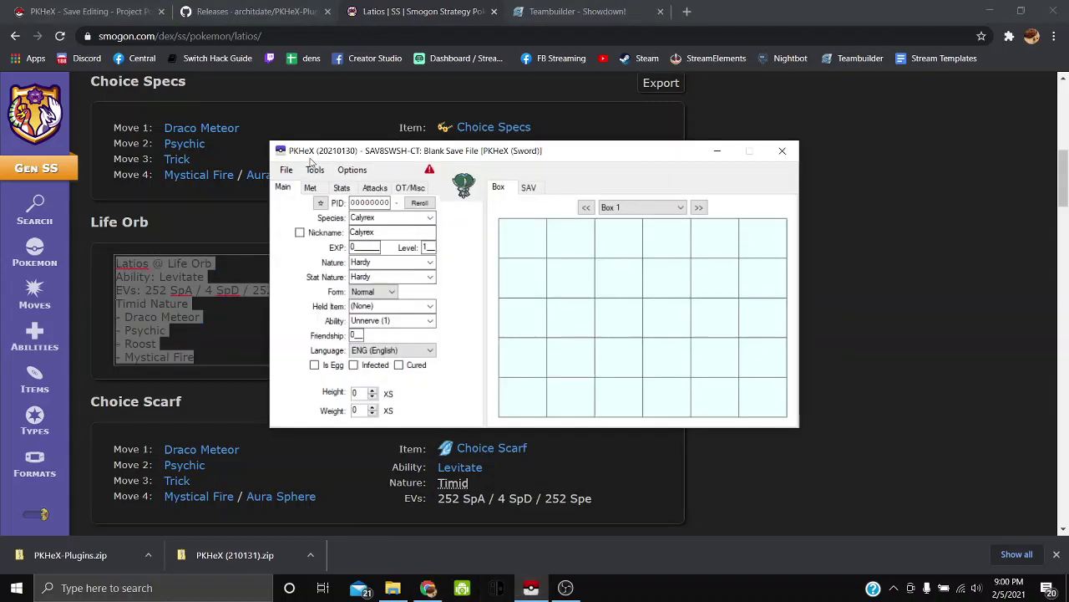
pyautogui.click(989, 11)
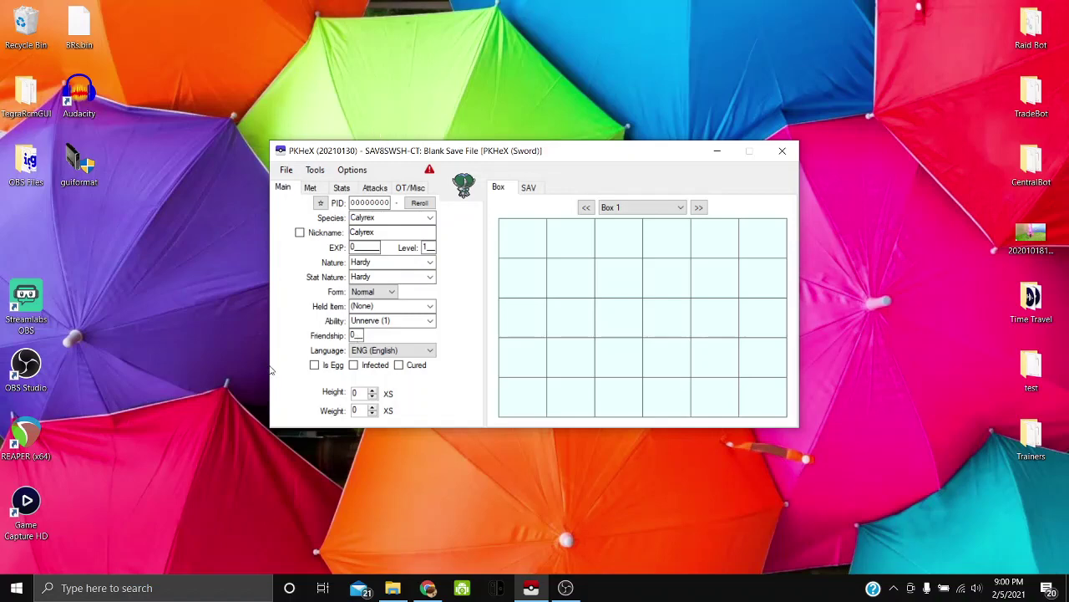
pyautogui.click(568, 586)
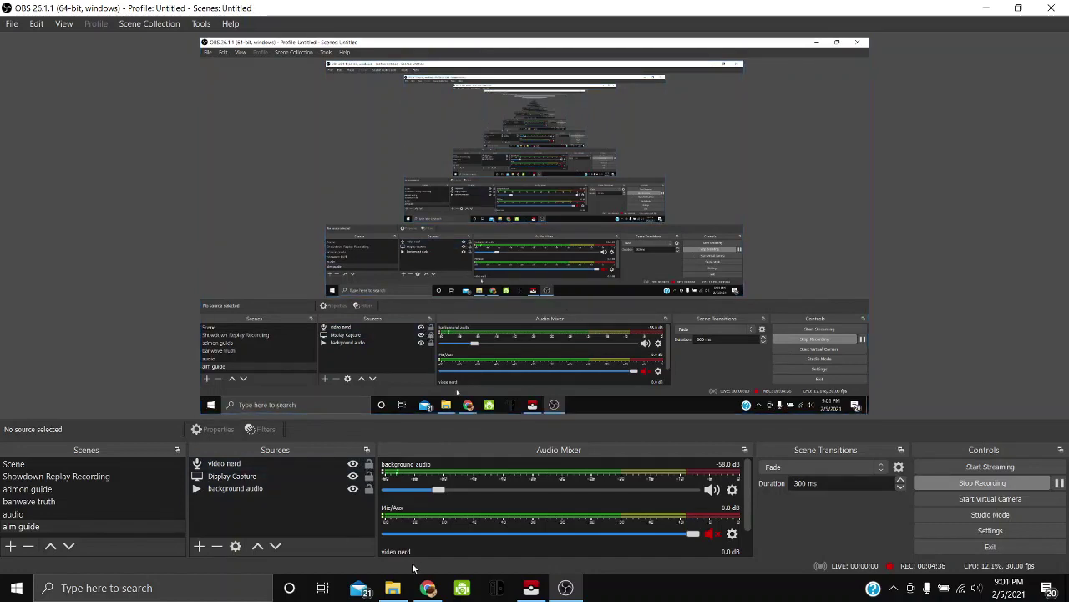
pyautogui.click(428, 587)
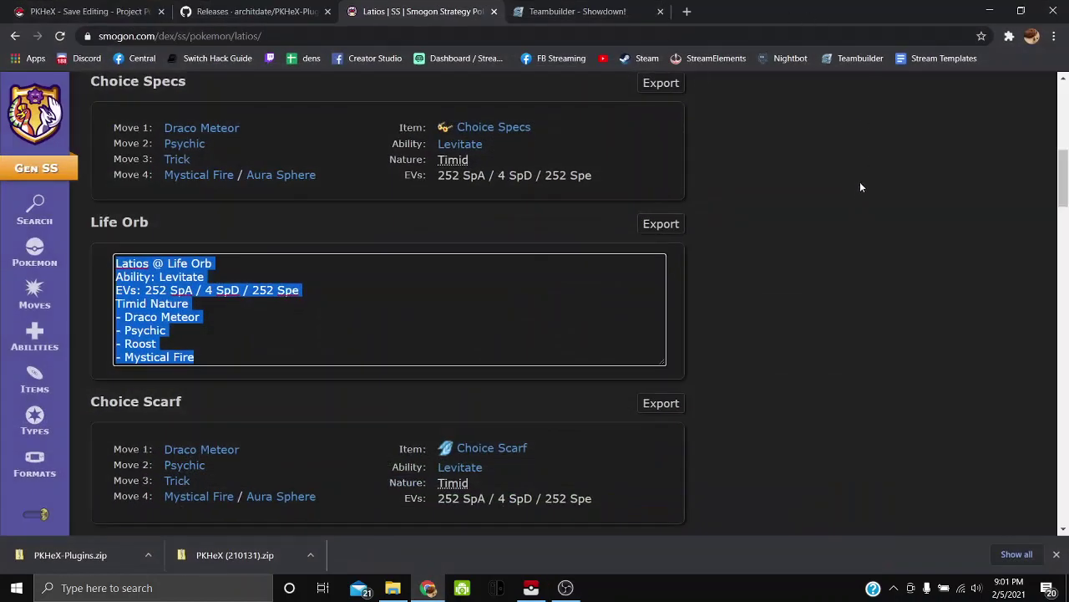
pyautogui.click(596, 9)
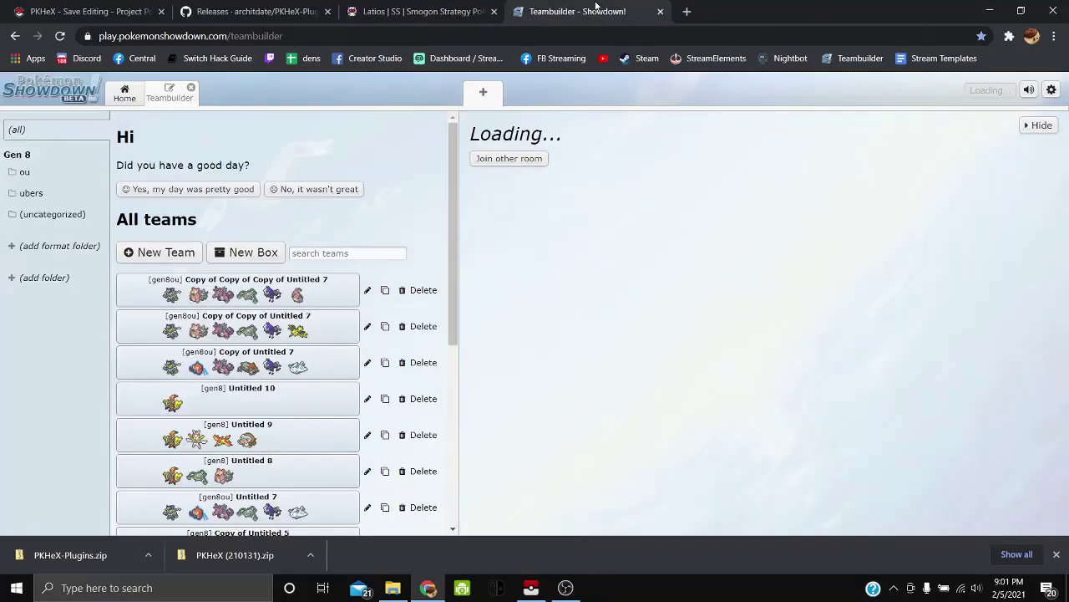
pyautogui.click(432, 12)
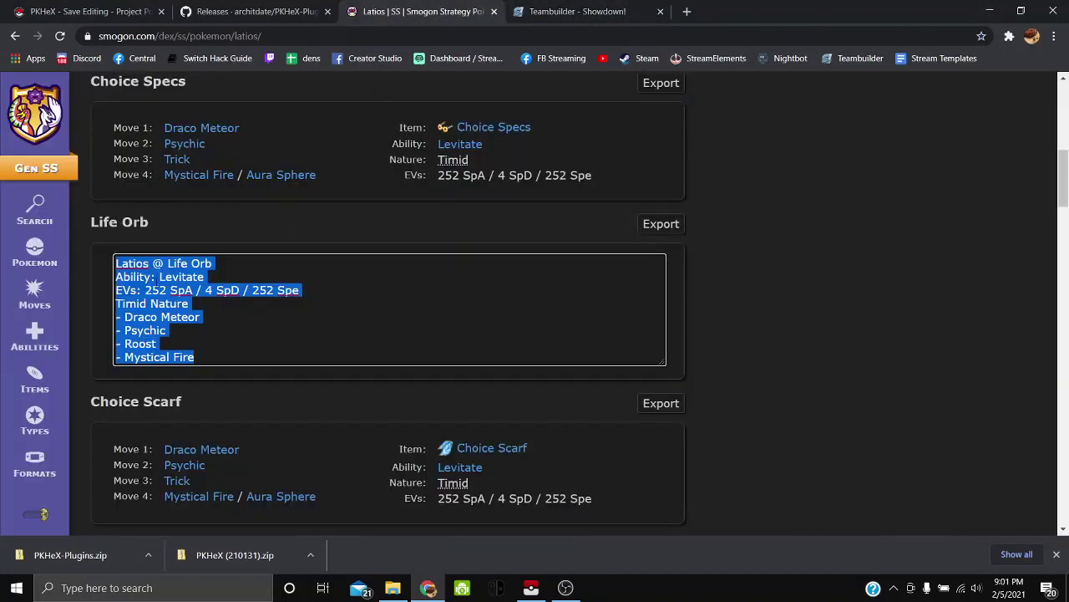
pyautogui.click(531, 587)
# - Import the copied Life Orb Latios set with Auto-Legality Mod
pyautogui.click(315, 169)
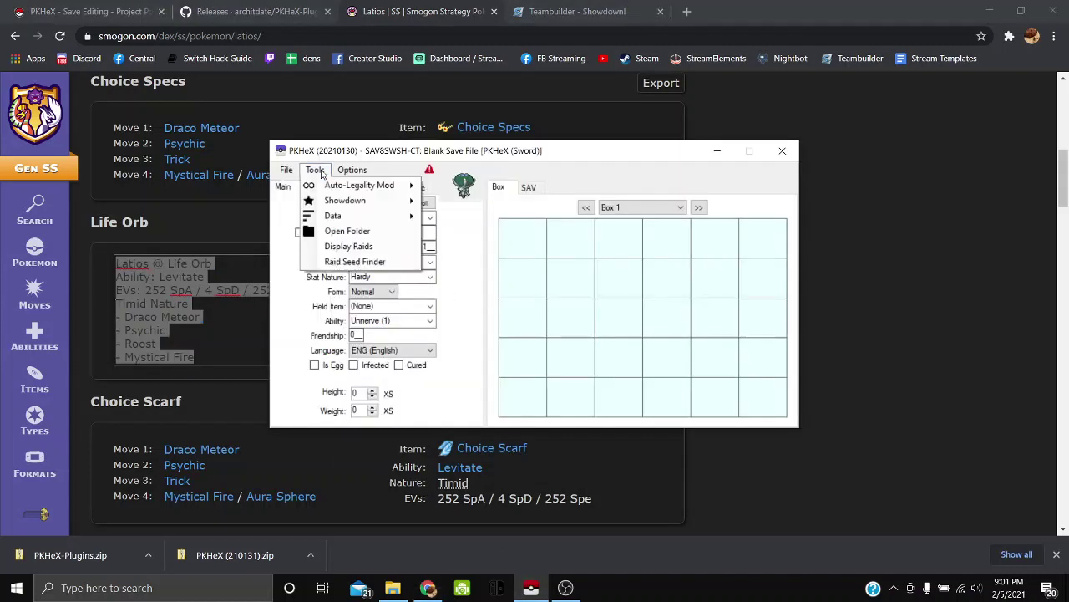
pyautogui.moveTo(335, 185)
pyautogui.click(455, 187)
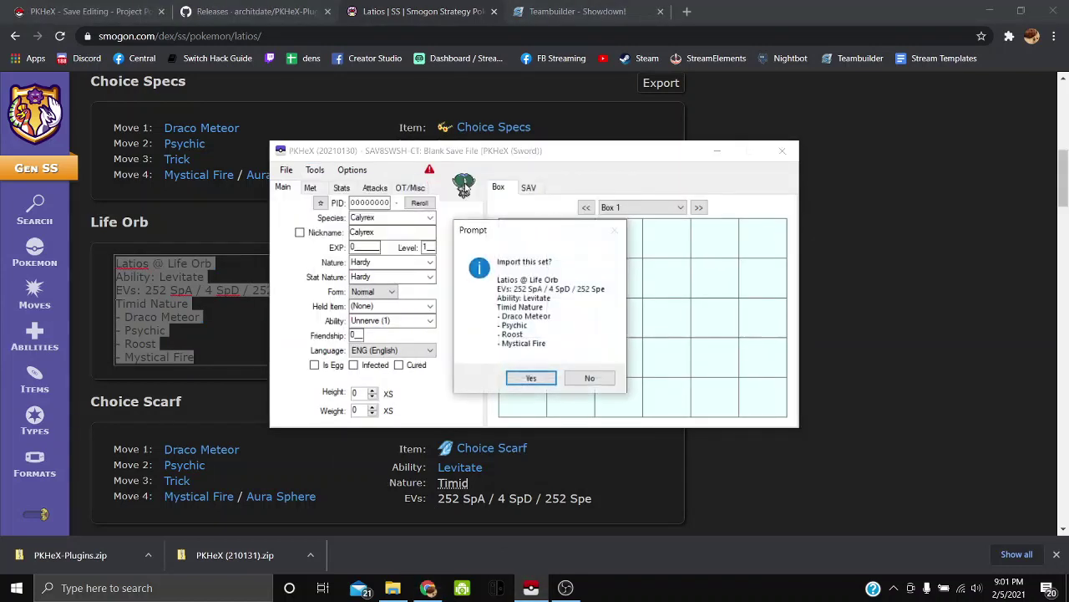
pyautogui.click(532, 380)
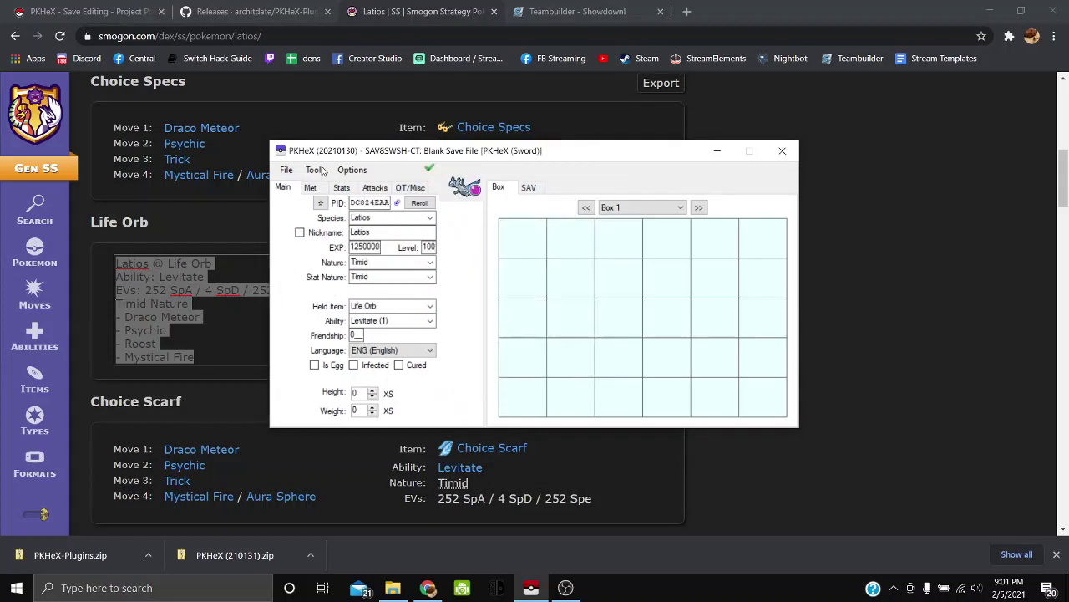
# - Review Latios's Met, Stats, OT/Misc and Attacks tabs, then select the Roost move slot
pyautogui.click(323, 192)
pyautogui.click(342, 188)
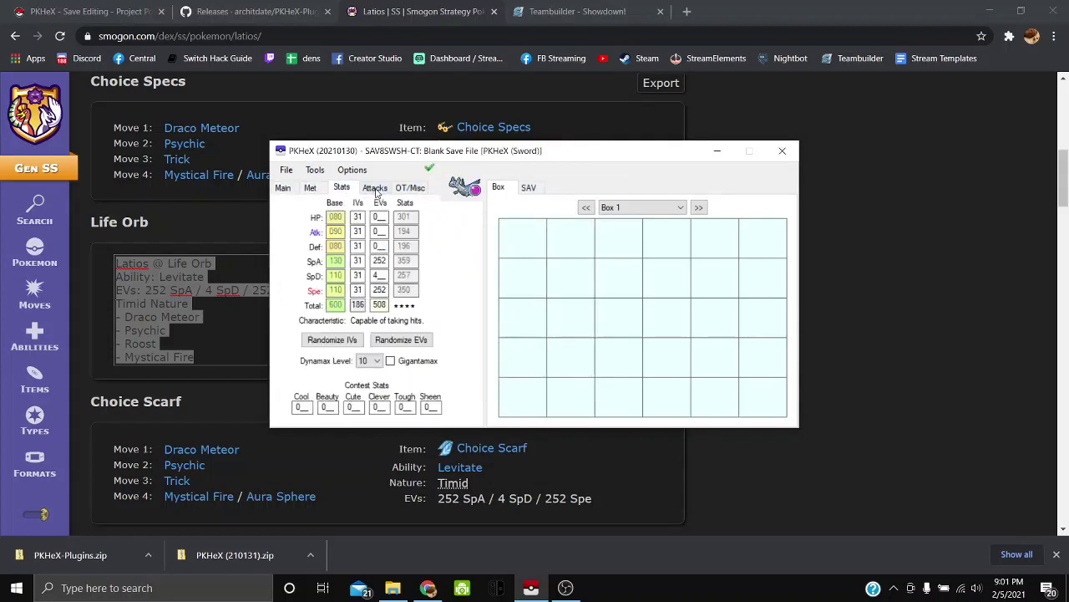
pyautogui.click(375, 188)
pyautogui.click(405, 189)
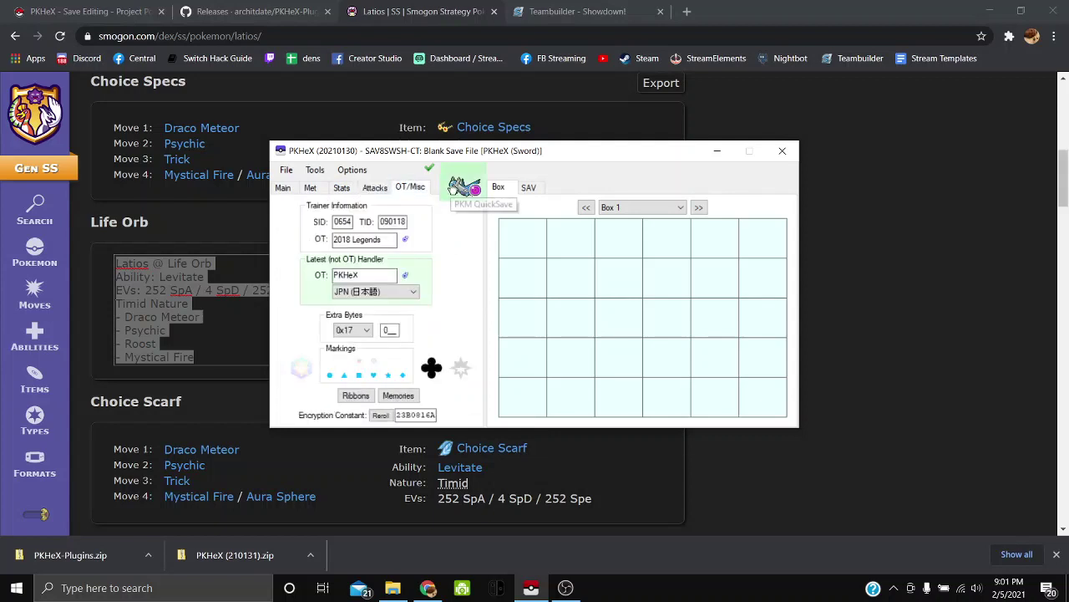
pyautogui.click(375, 189)
pyautogui.click(342, 188)
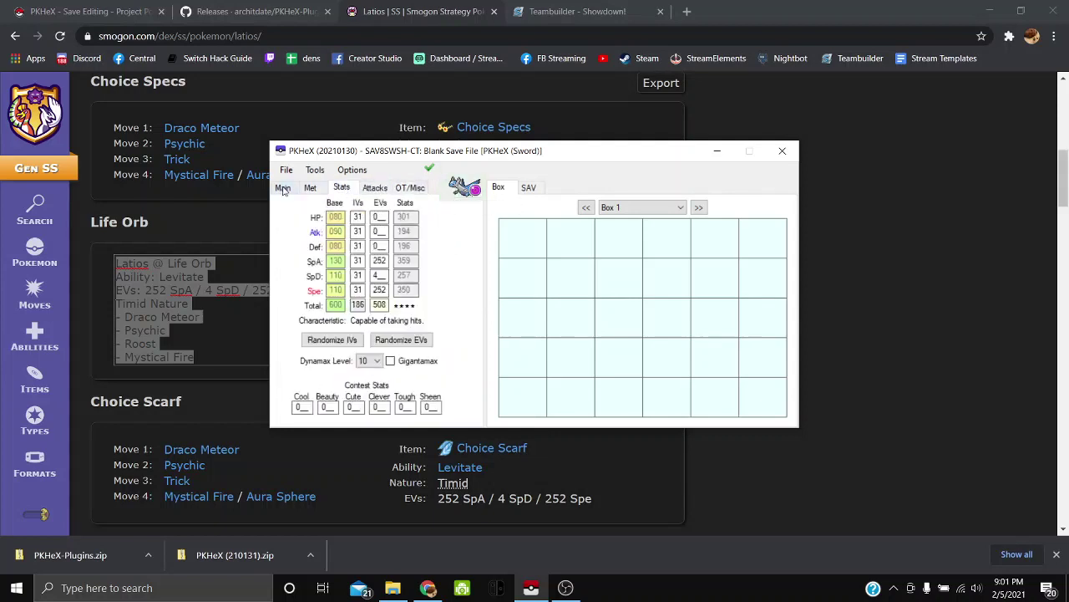
pyautogui.click(283, 188)
pyautogui.click(404, 189)
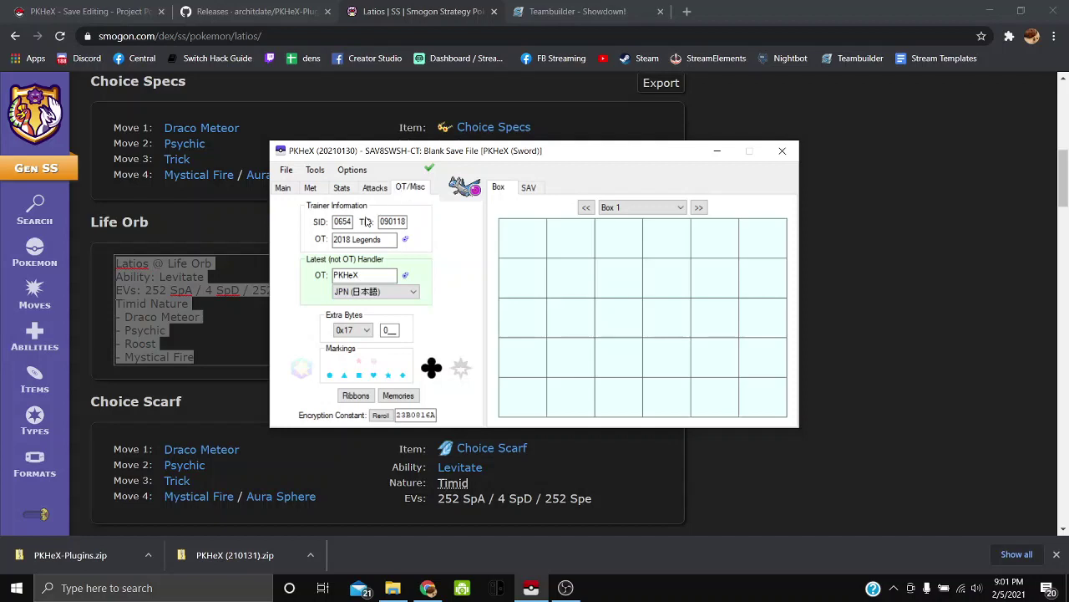
pyautogui.click(348, 189)
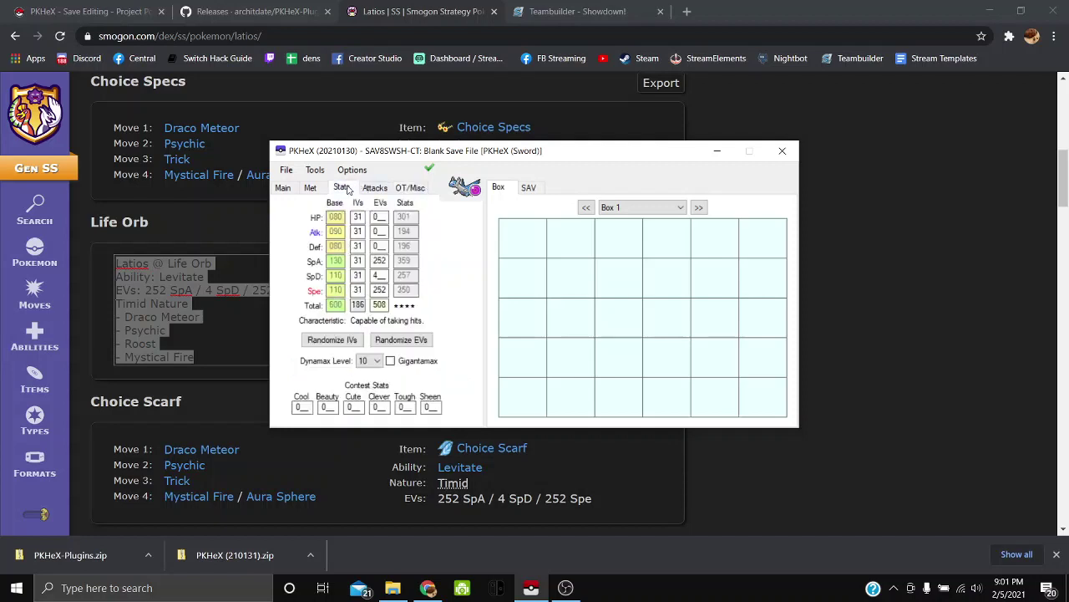
pyautogui.click(321, 190)
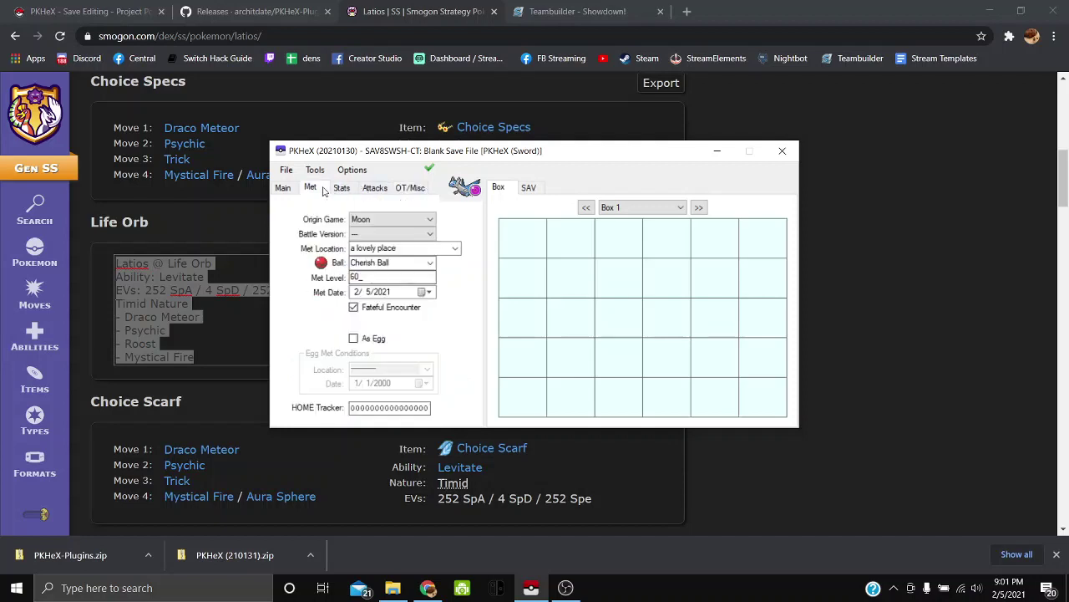
pyautogui.click(376, 189)
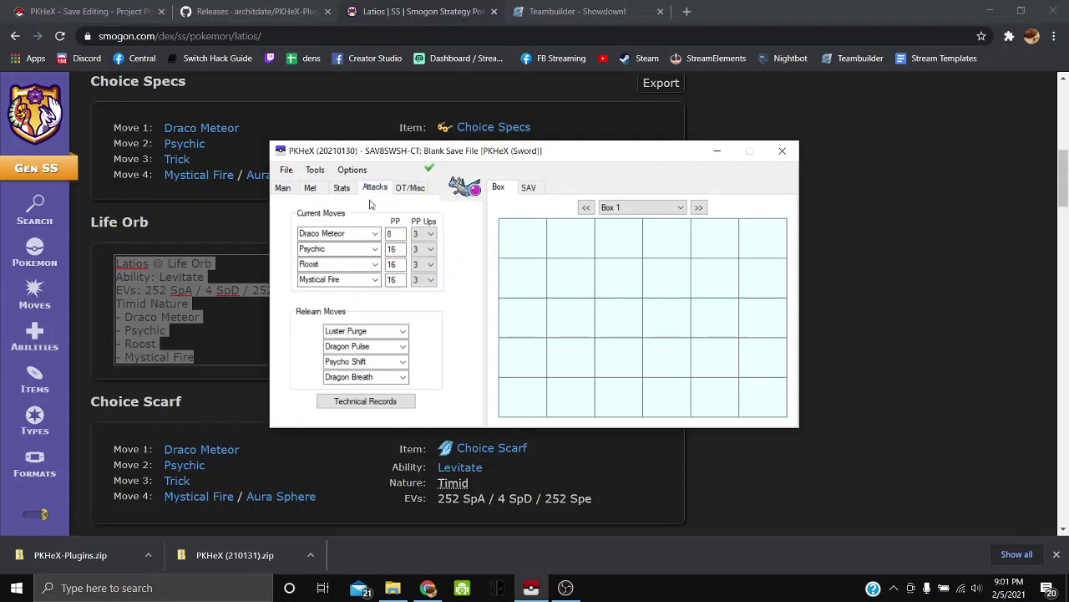
pyautogui.click(353, 267)
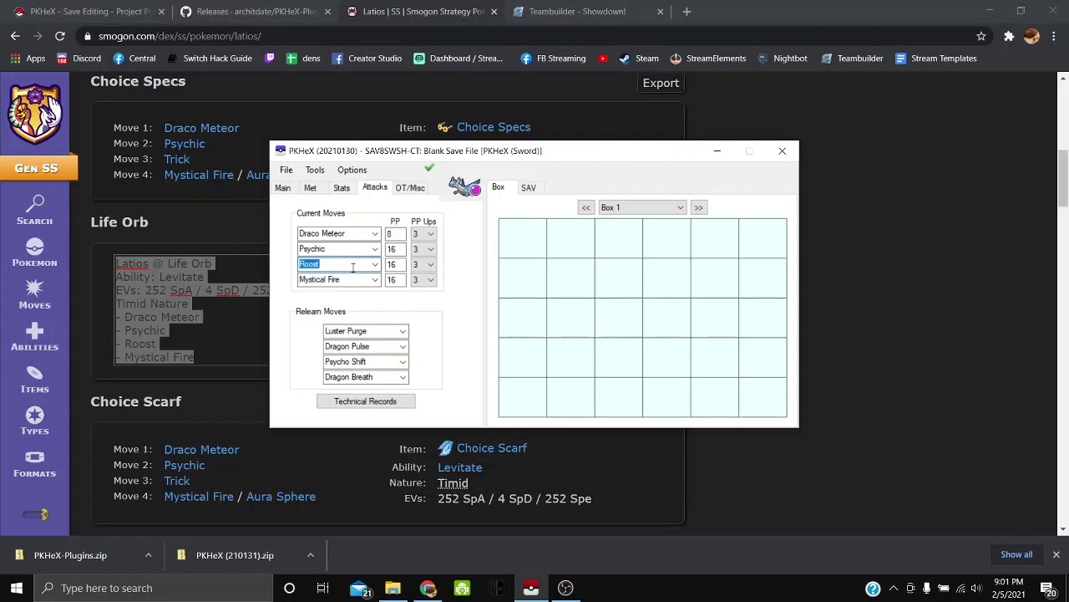
# - Set Latios's third move to Recover, keeping Draco Meteor, Psychic and Mystical Fire
pyautogui.write('Recover')
pyautogui.press('Return')
pyautogui.click(315, 170)
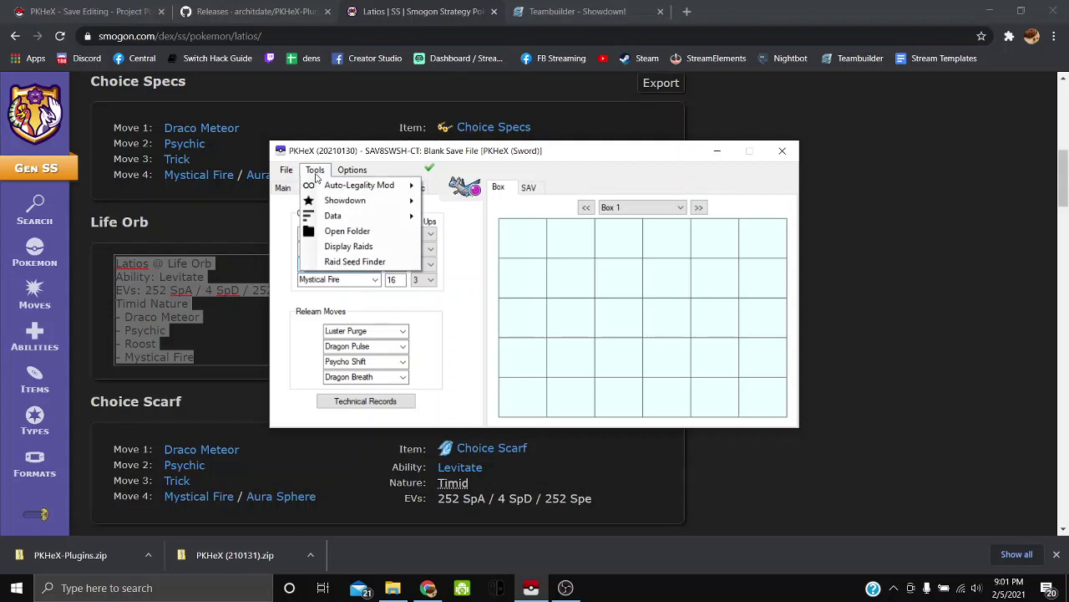
# - Export the edited Recover Latios set to the clipboard as Showdown text
pyautogui.click(315, 170)
pyautogui.click(315, 171)
pyautogui.moveTo(340, 202)
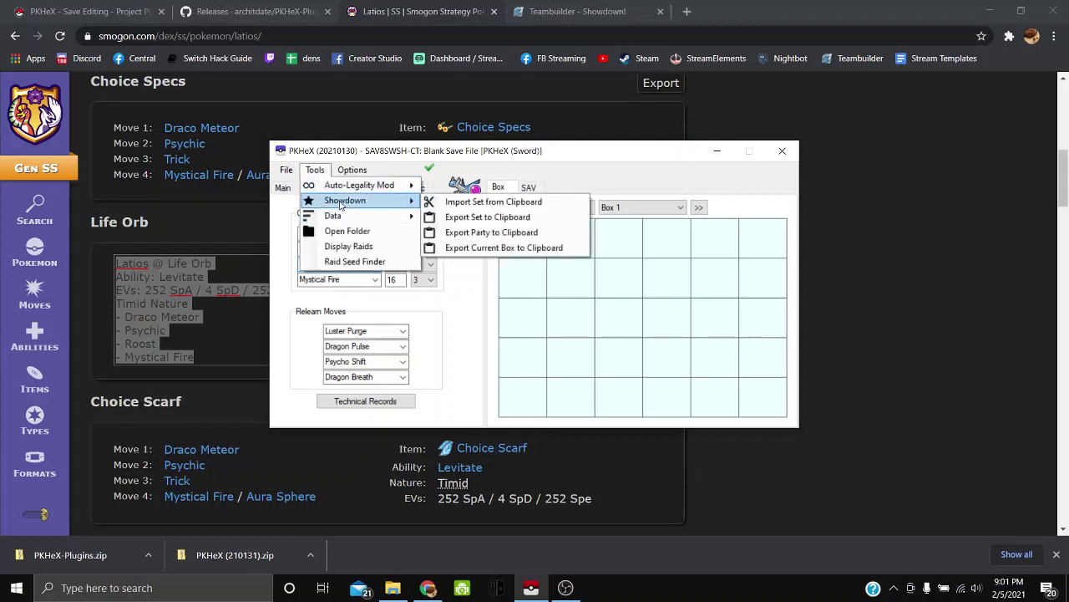
pyautogui.click(488, 219)
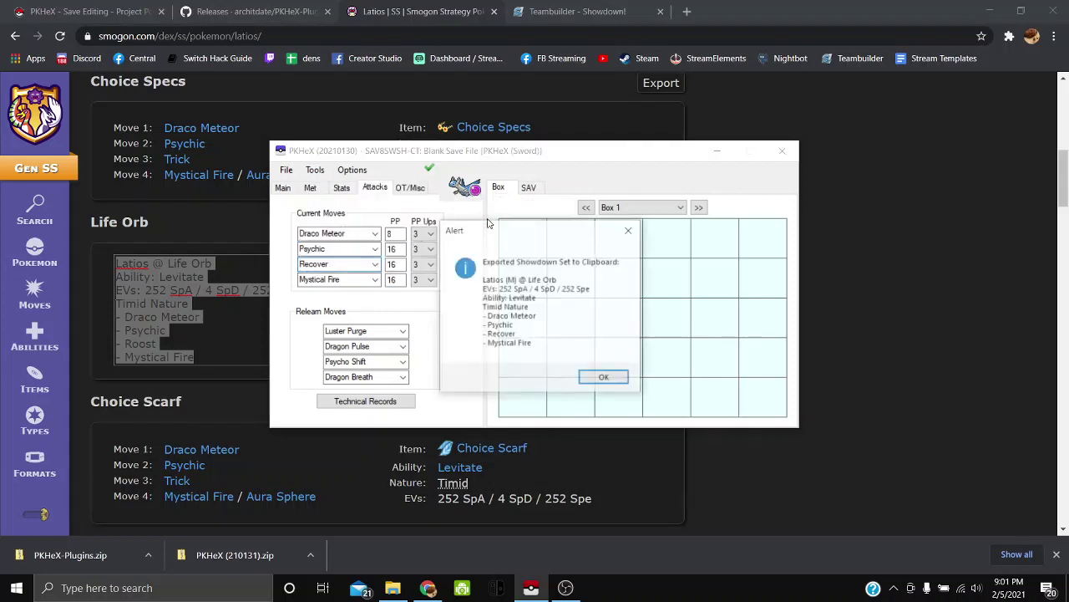
pyautogui.click(604, 380)
# - Re-import the set with Auto-Legality Mod and check the Met and OT/Misc details
pyautogui.click(315, 170)
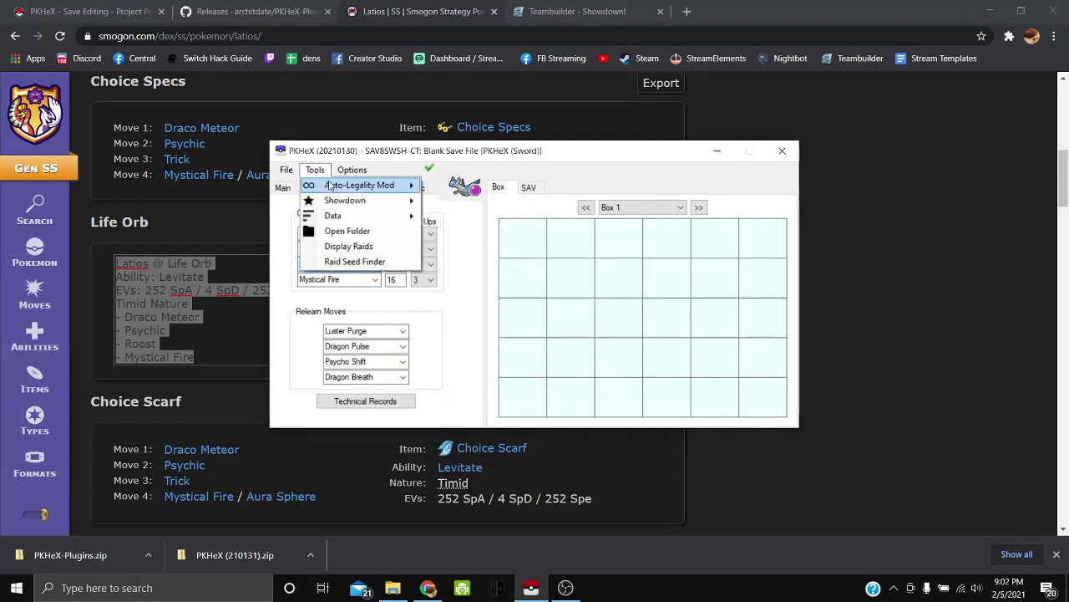
pyautogui.moveTo(332, 185)
pyautogui.click(474, 186)
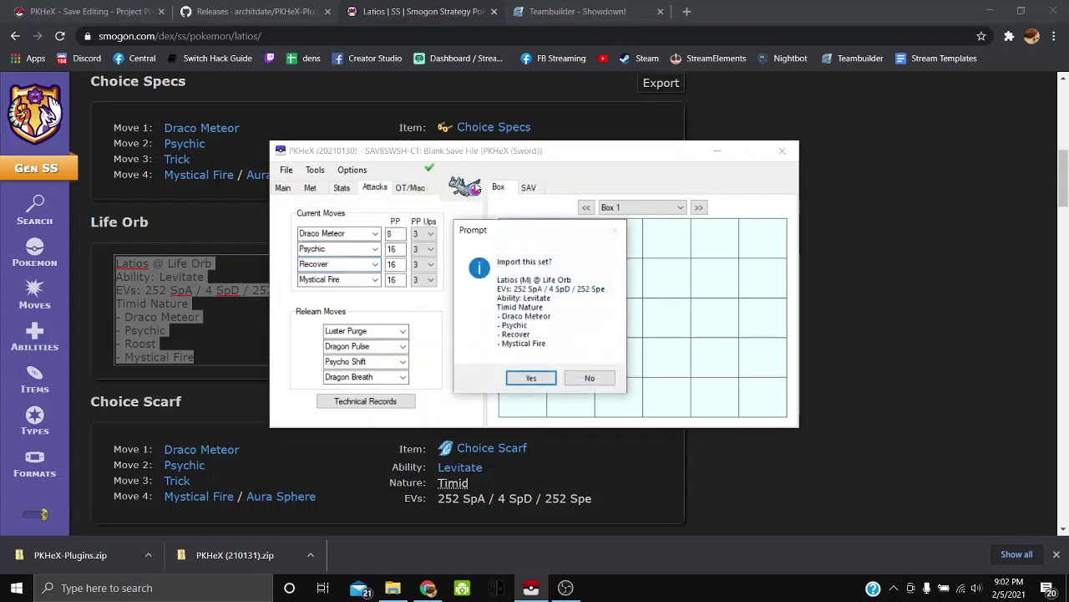
pyautogui.click(531, 378)
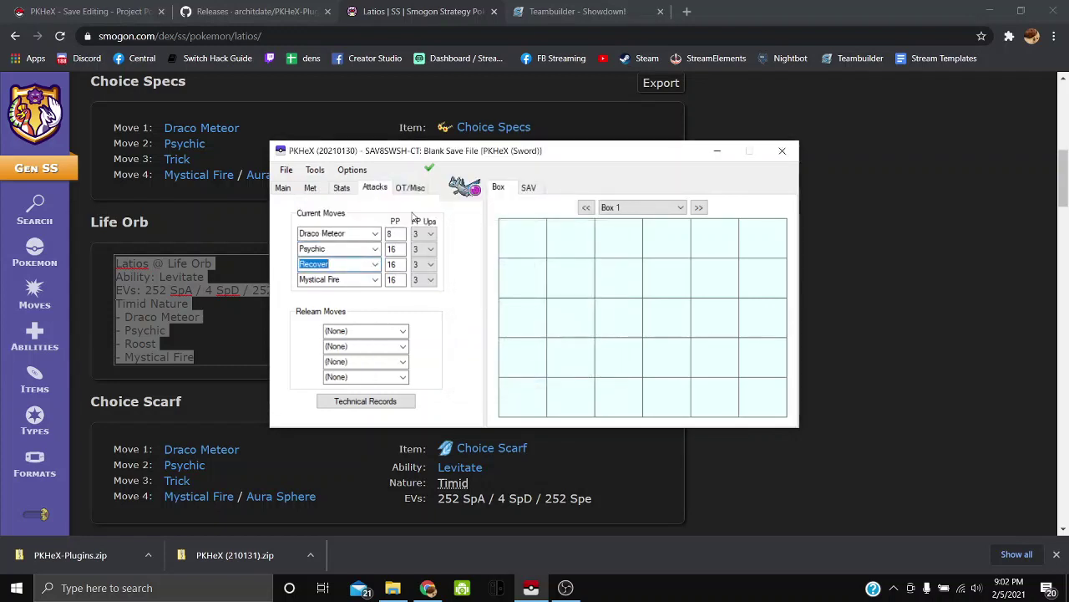
pyautogui.click(314, 189)
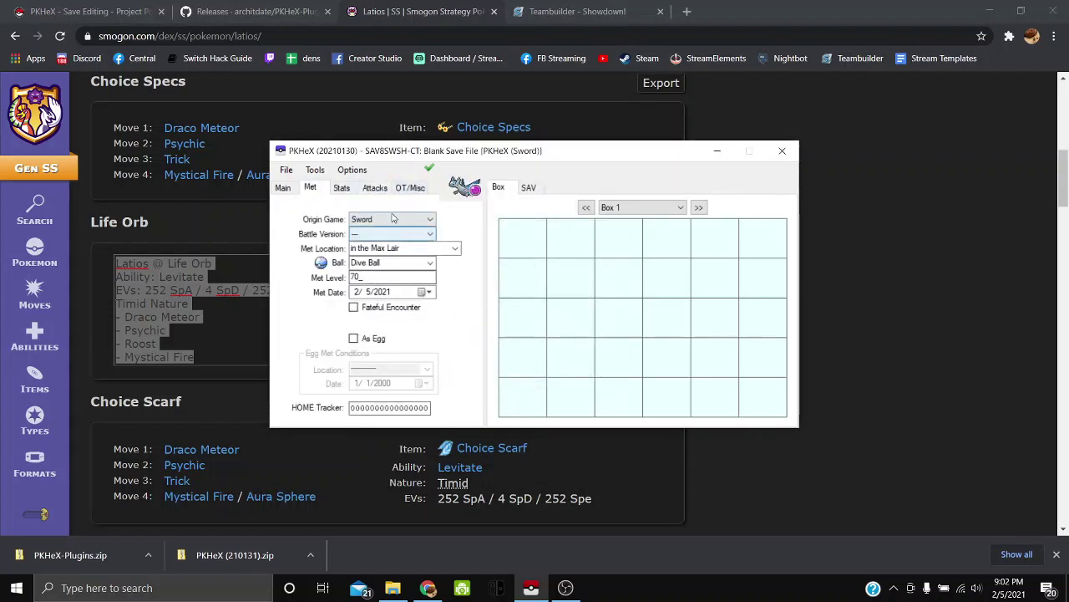
pyautogui.click(408, 188)
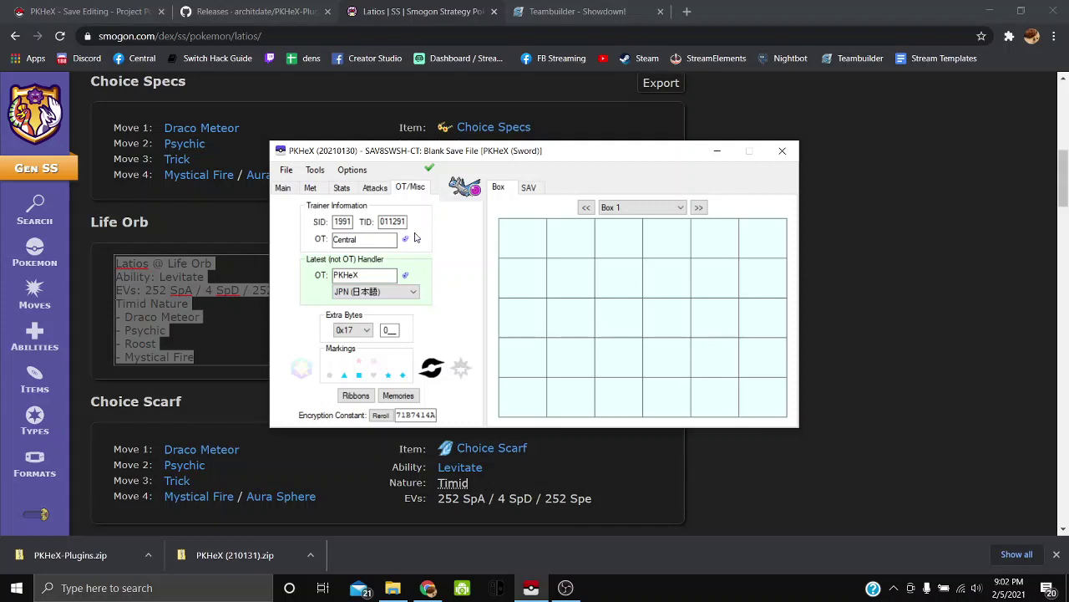
# - Minimize Chrome and OBS, shift PKHeX aside, and open the PKHex desktop folder
pyautogui.click(990, 10)
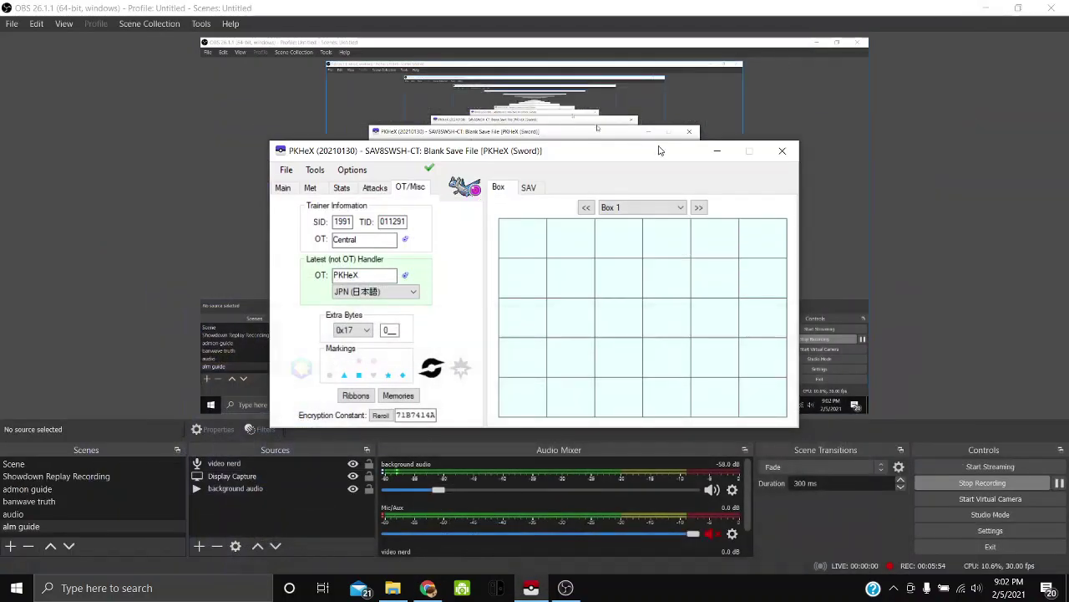
pyautogui.click(978, 8)
pyautogui.click(989, 8)
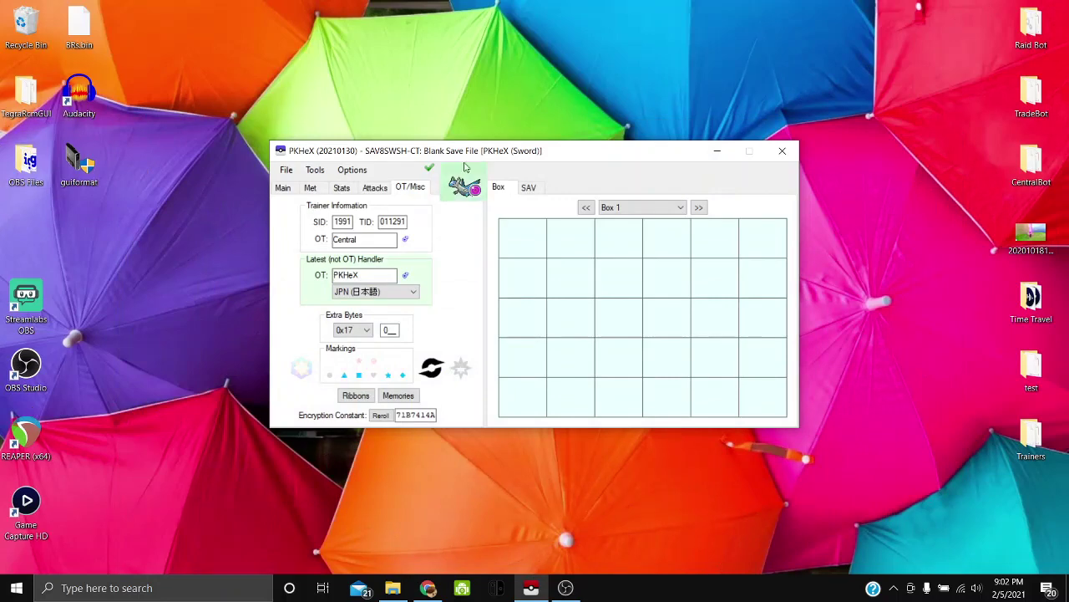
pyautogui.moveTo(473, 154); pyautogui.dragTo(478, 220)
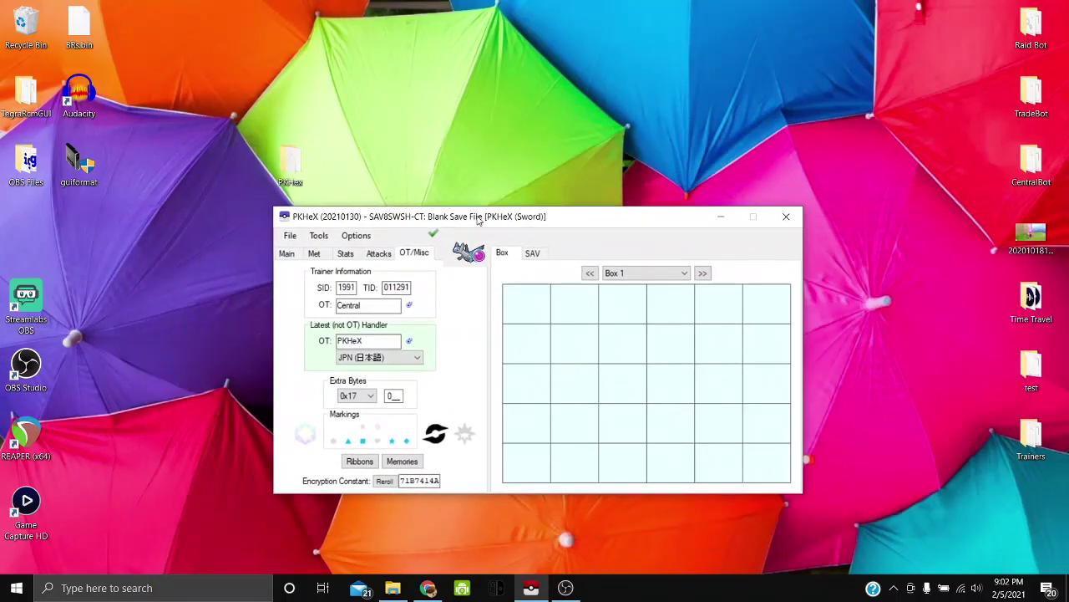
pyautogui.doubleClick(271, 171)
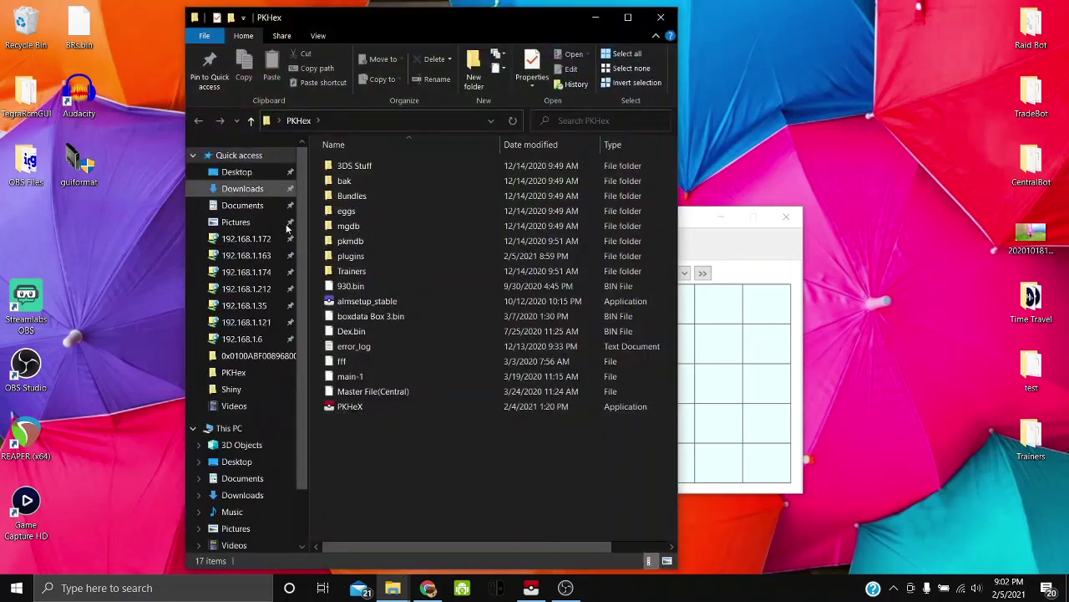
# - Browse the Trainers folder, return to the 17-item PKHex folder, and reposition PKHeX
pyautogui.doubleClick(373, 273)
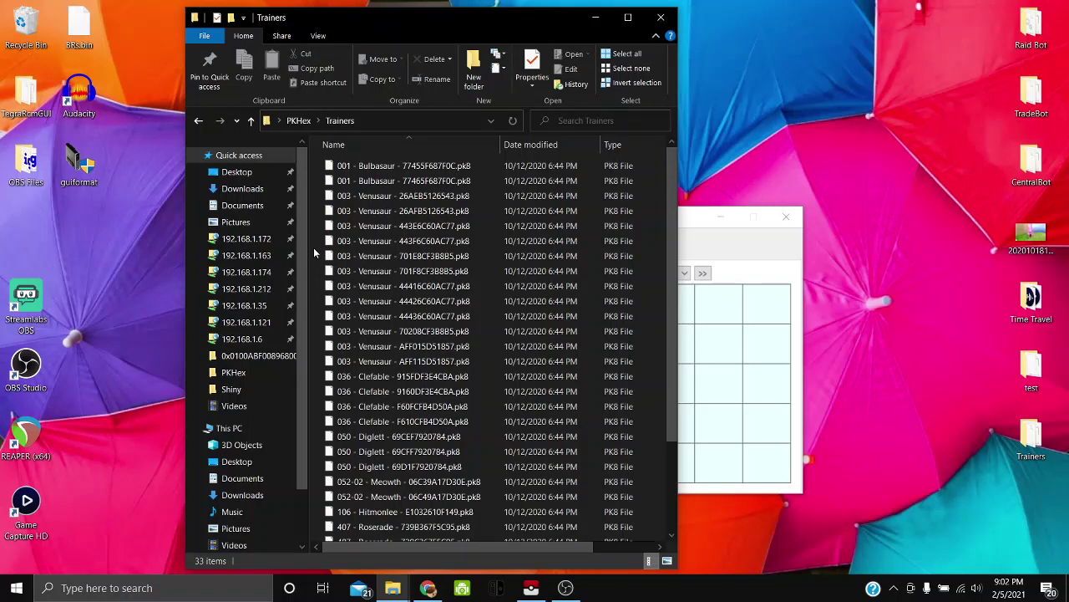
pyautogui.click(755, 265)
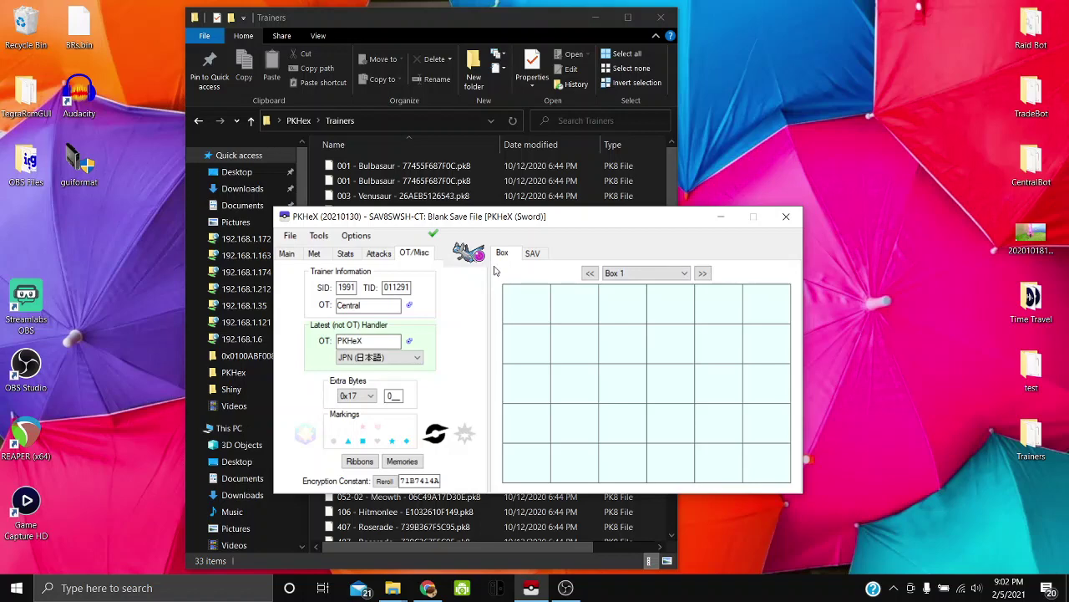
pyautogui.moveTo(430, 224); pyautogui.dragTo(646, 213)
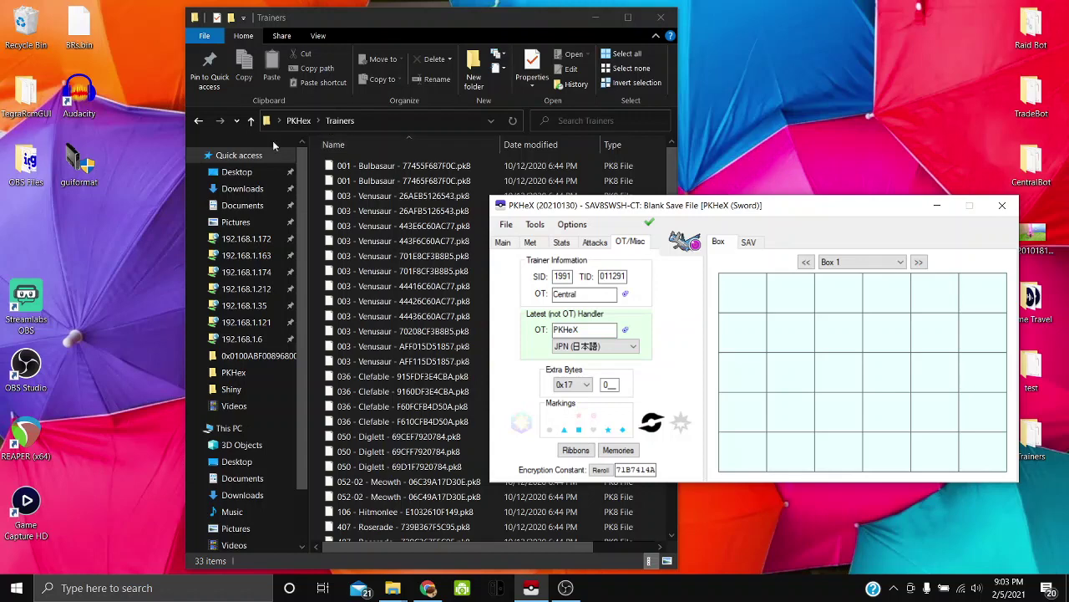
pyautogui.click(199, 120)
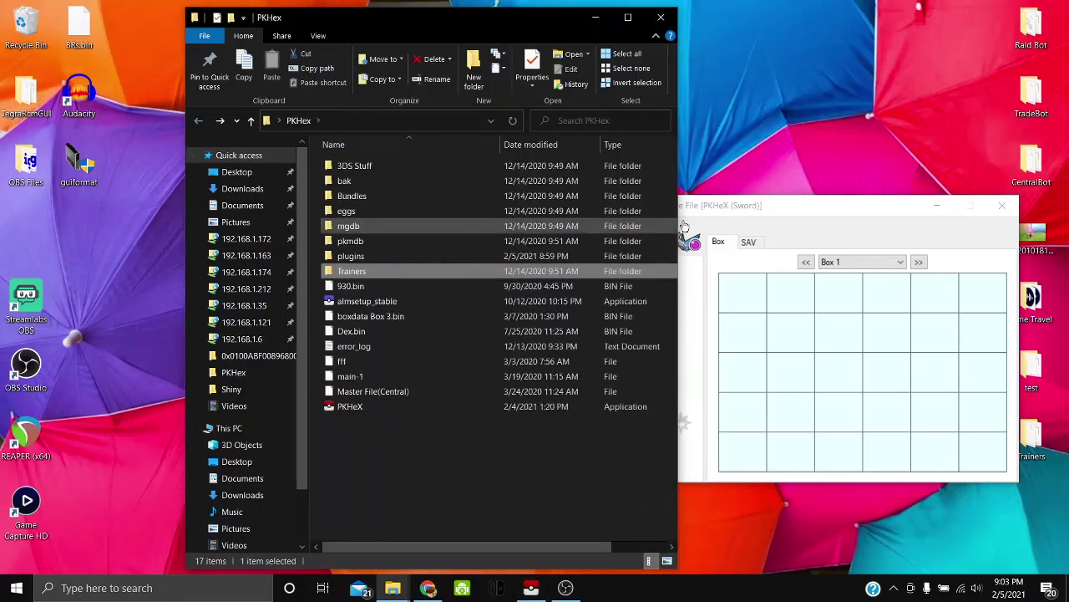
pyautogui.moveTo(798, 223); pyautogui.dragTo(599, 187)
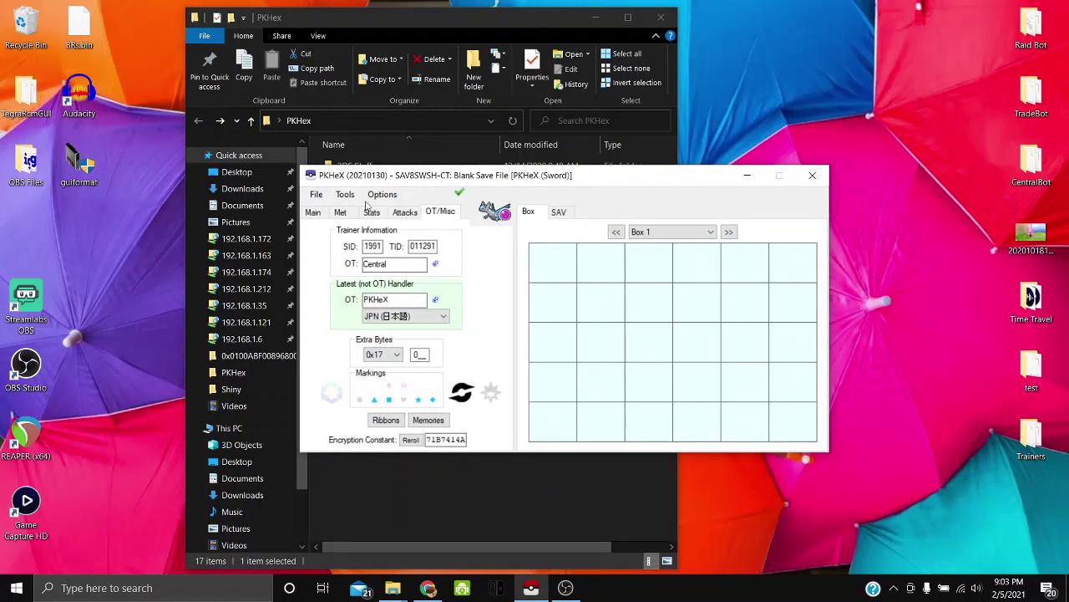
# - Make Latios shiny, rerolling the PID twice to land on shiny PID 03E91E95
pyautogui.click(311, 214)
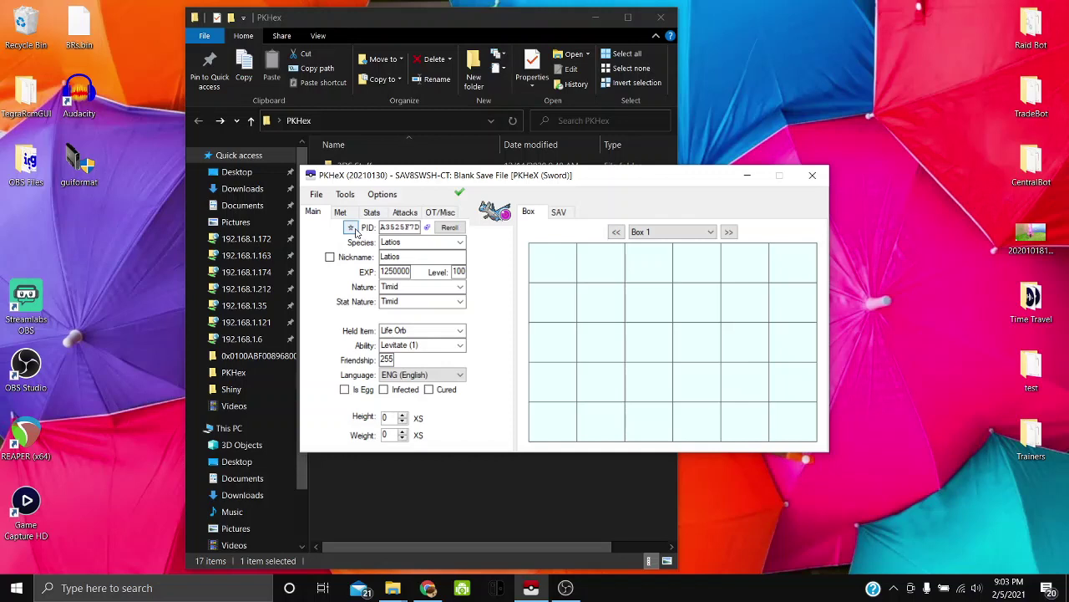
pyautogui.click(354, 230)
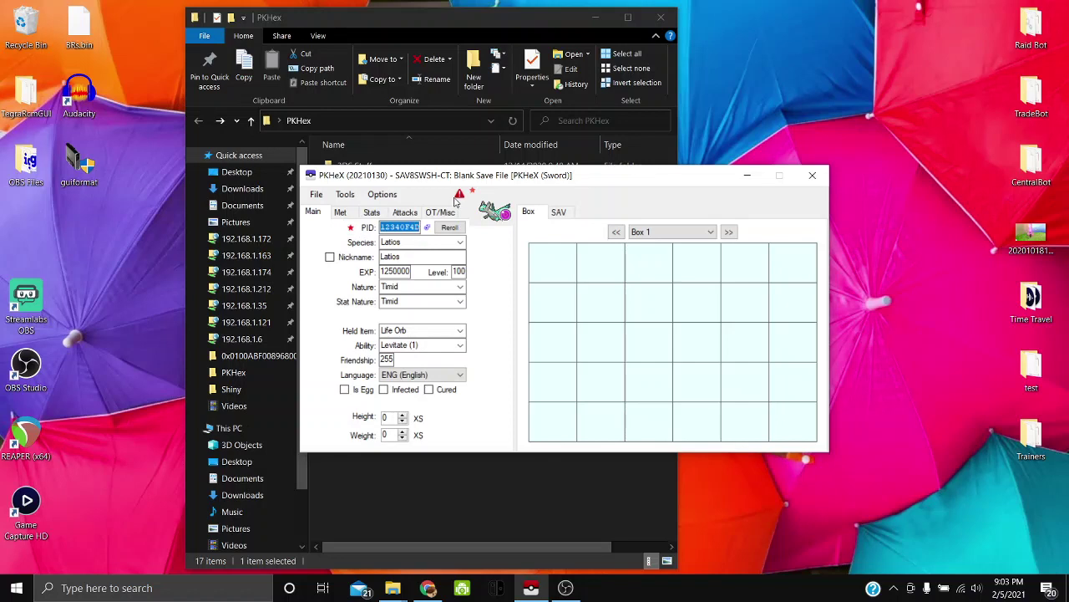
pyautogui.click(449, 227)
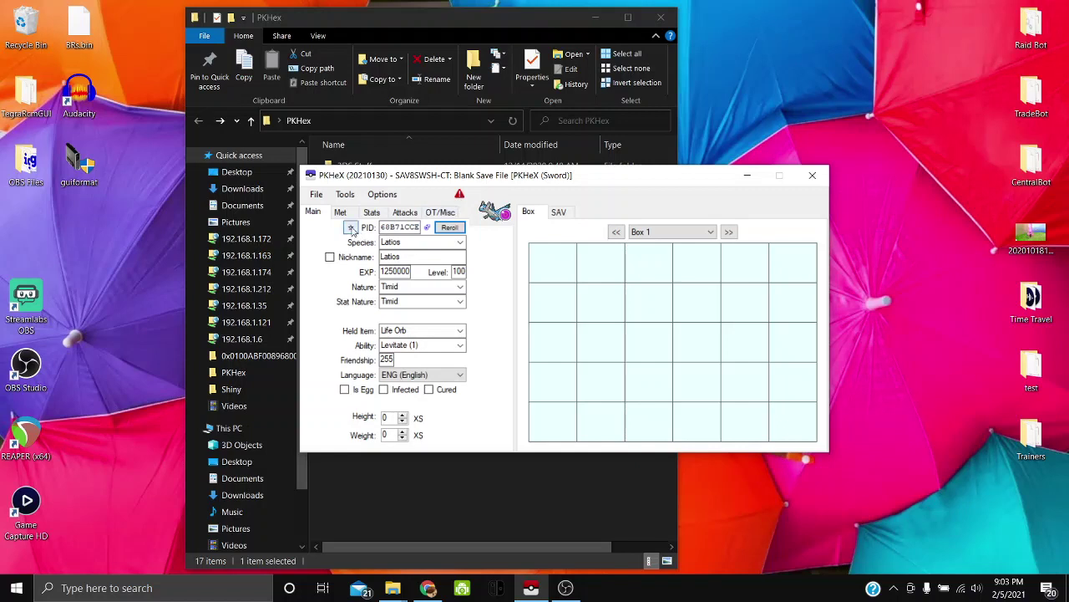
pyautogui.click(352, 229)
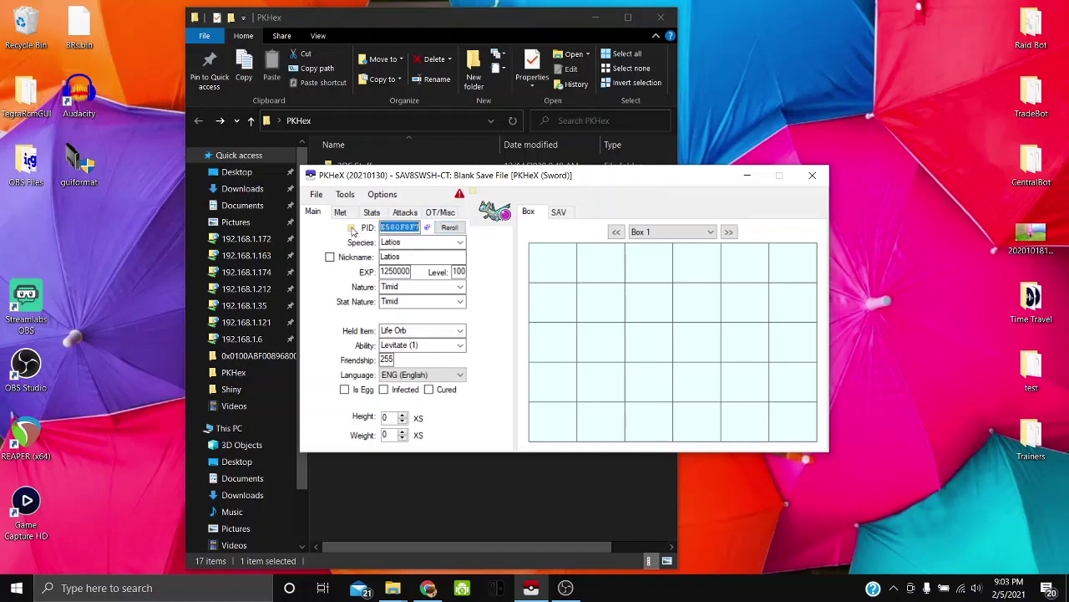
pyautogui.click(448, 227)
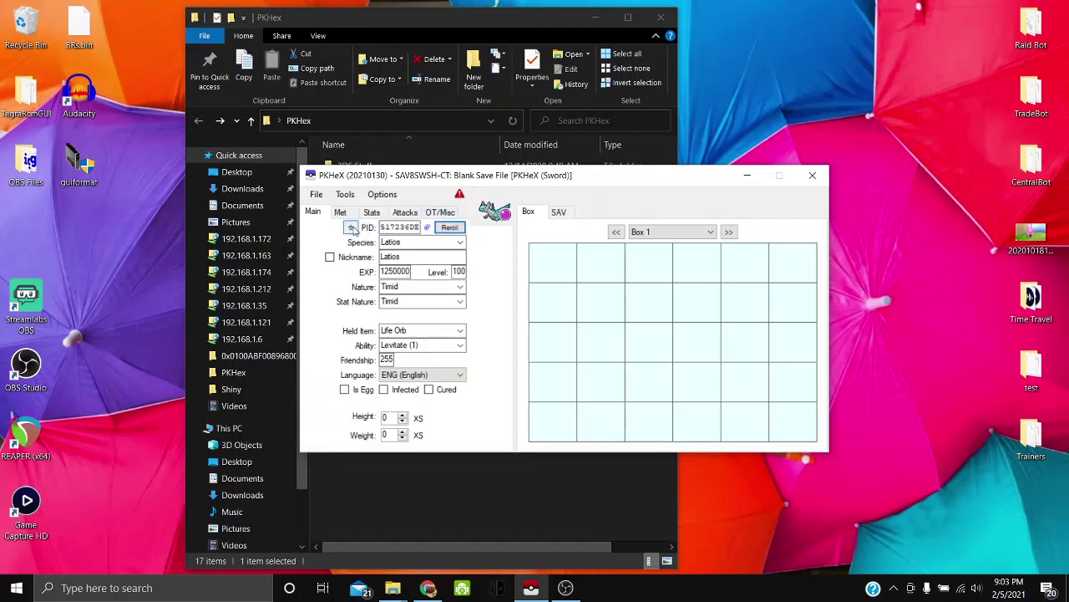
pyautogui.click(354, 230)
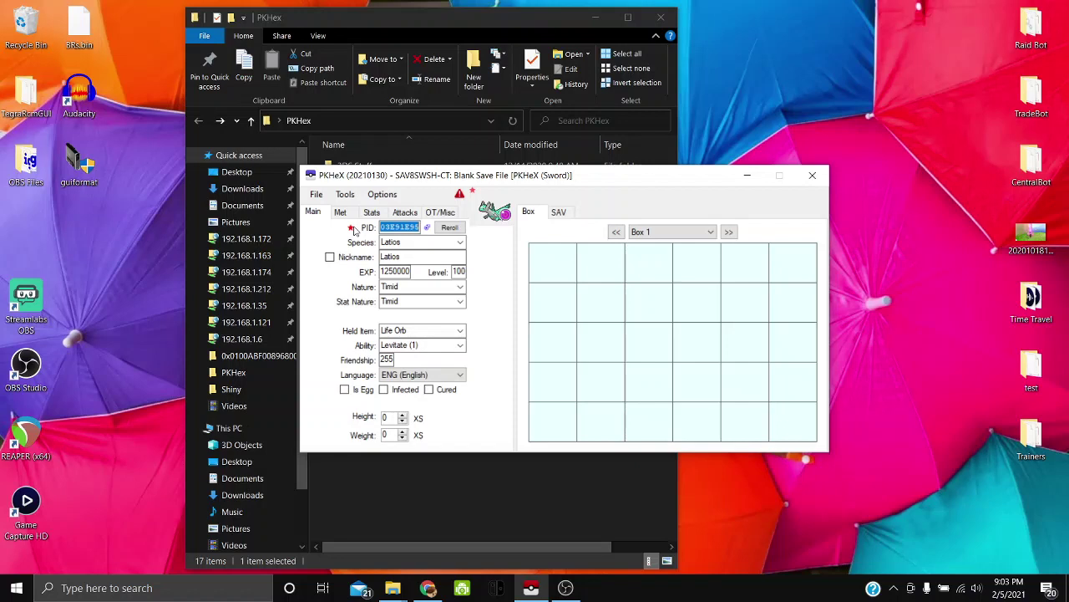
# - Run Auto-Legality Mod's Legalize Active Pokemon, changing the PID to C745DA33
pyautogui.click(346, 197)
pyautogui.moveTo(378, 211)
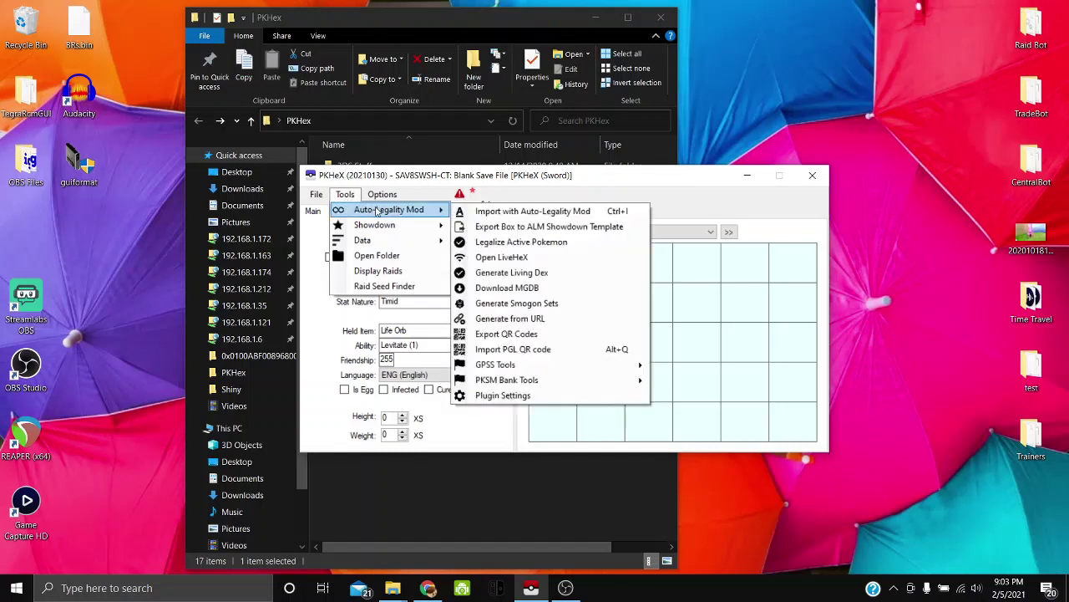
pyautogui.click(492, 243)
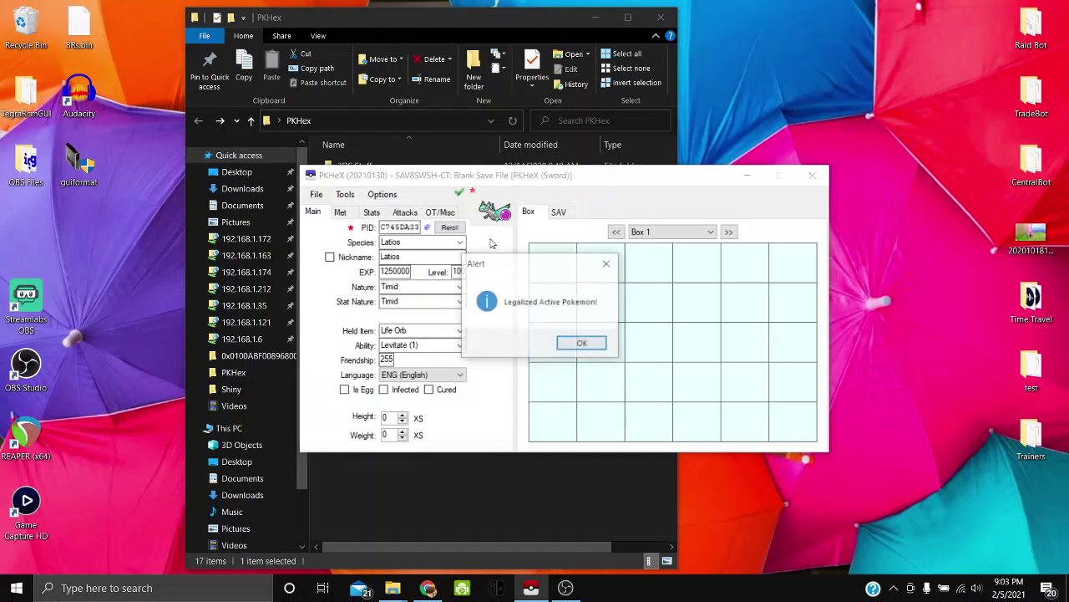
pyautogui.click(582, 344)
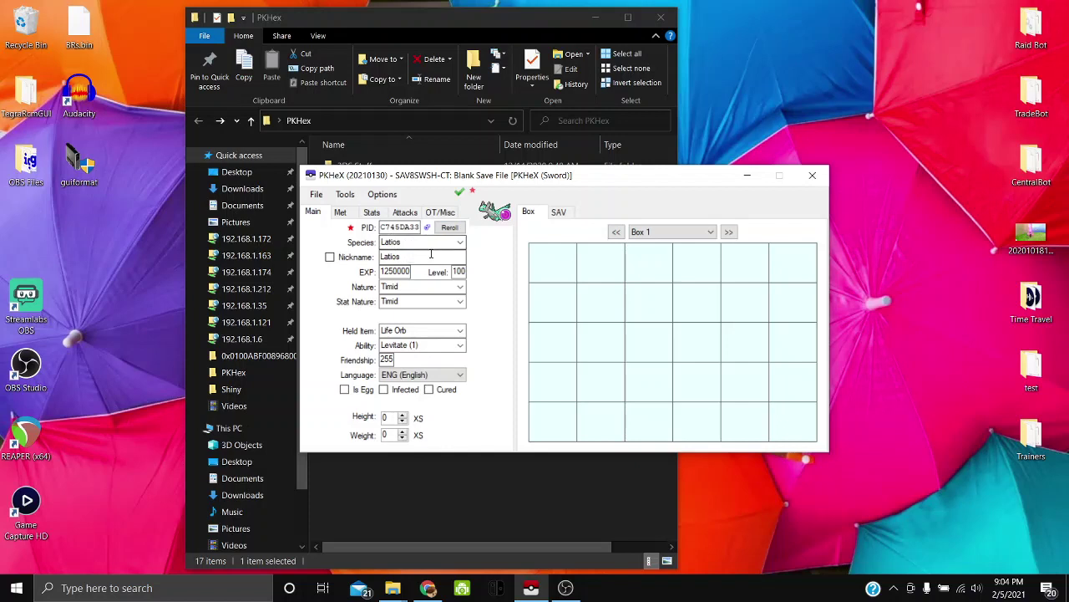
# - Nickname Latios 'jetstream' and confirm Timid nature, Life Orb and Levitate (1)
pyautogui.doubleClick(375, 258)
pyautogui.write('ie')
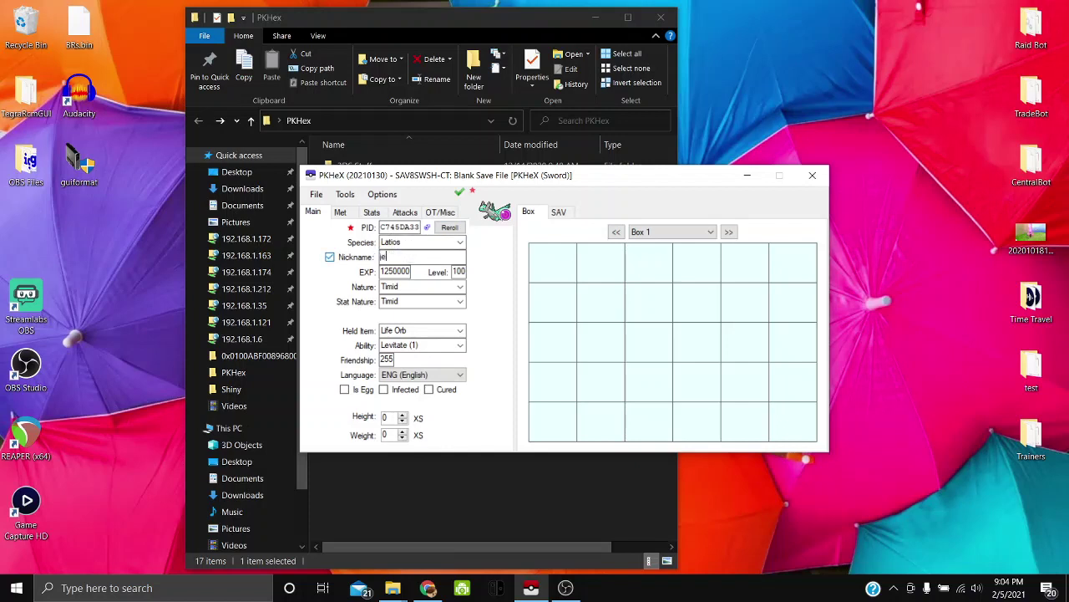
pyautogui.write('tstream')
pyautogui.click(404, 287)
pyautogui.click(411, 302)
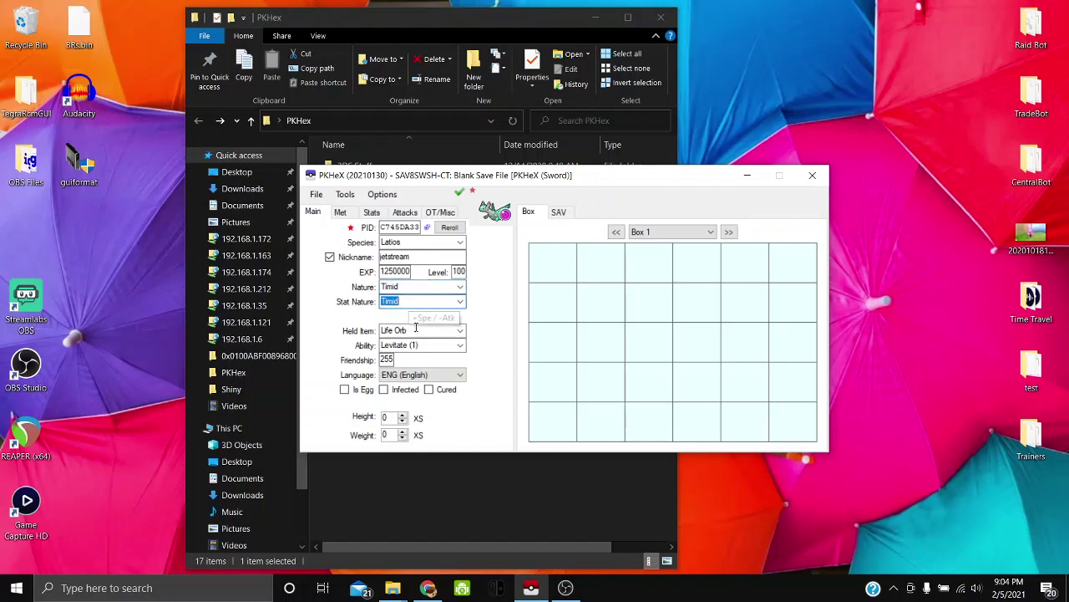
pyautogui.click(420, 330)
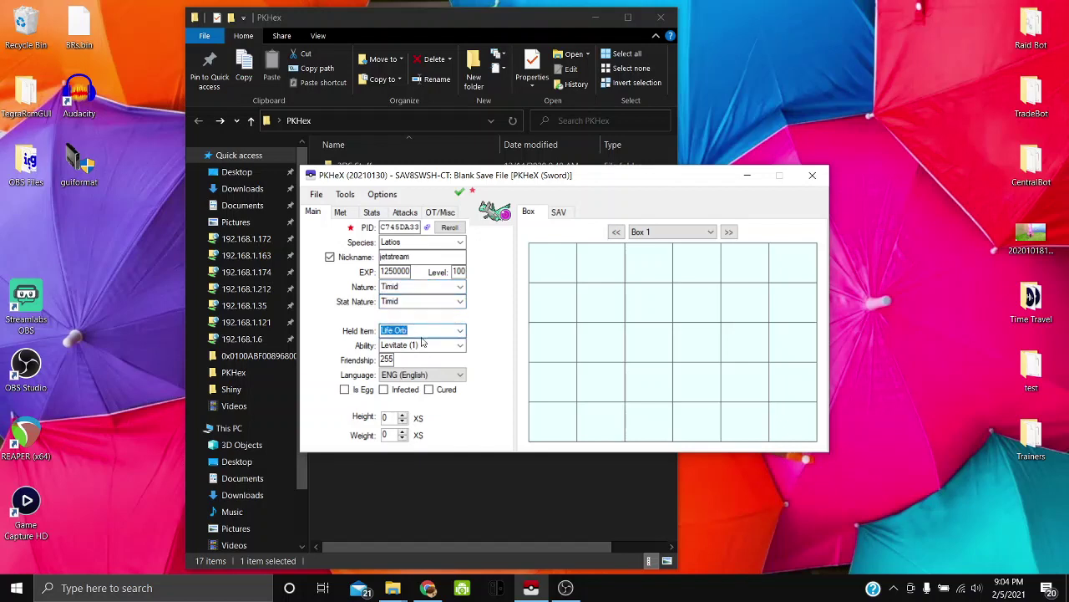
pyautogui.click(425, 343)
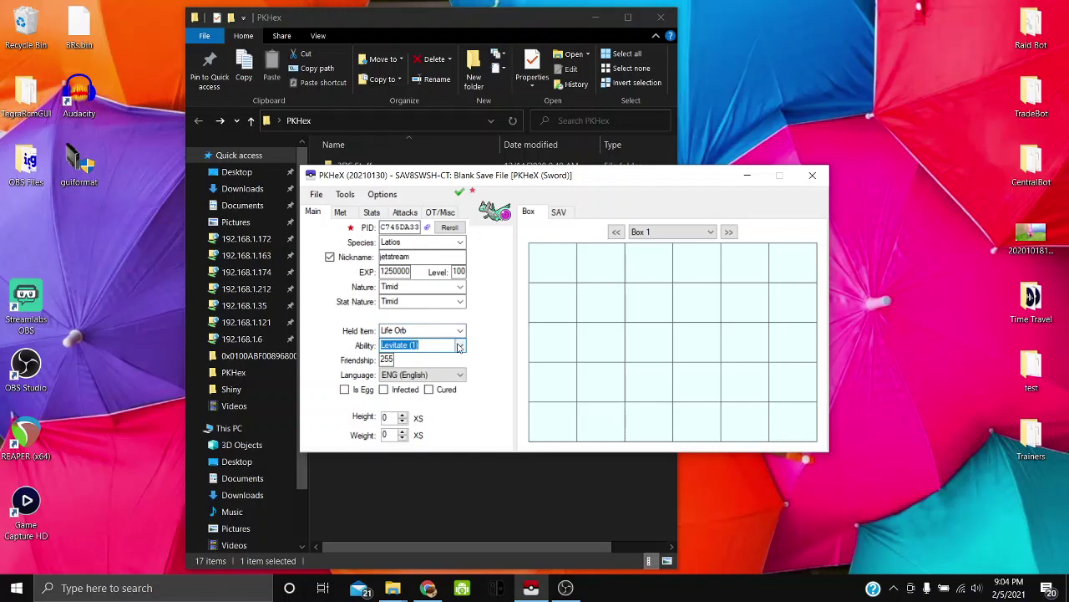
pyautogui.click(459, 346)
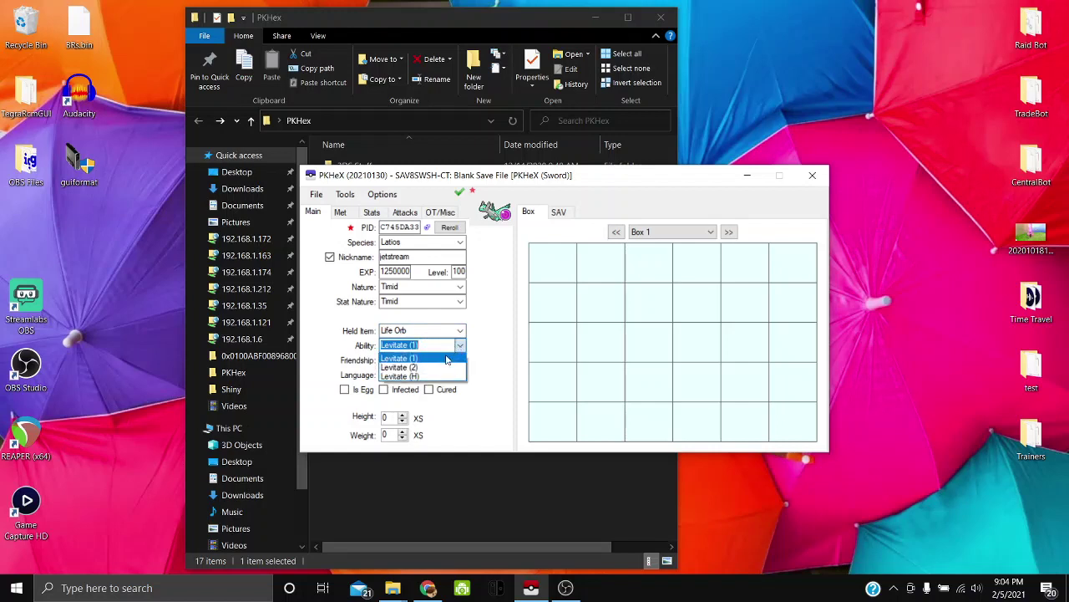
pyautogui.click(447, 360)
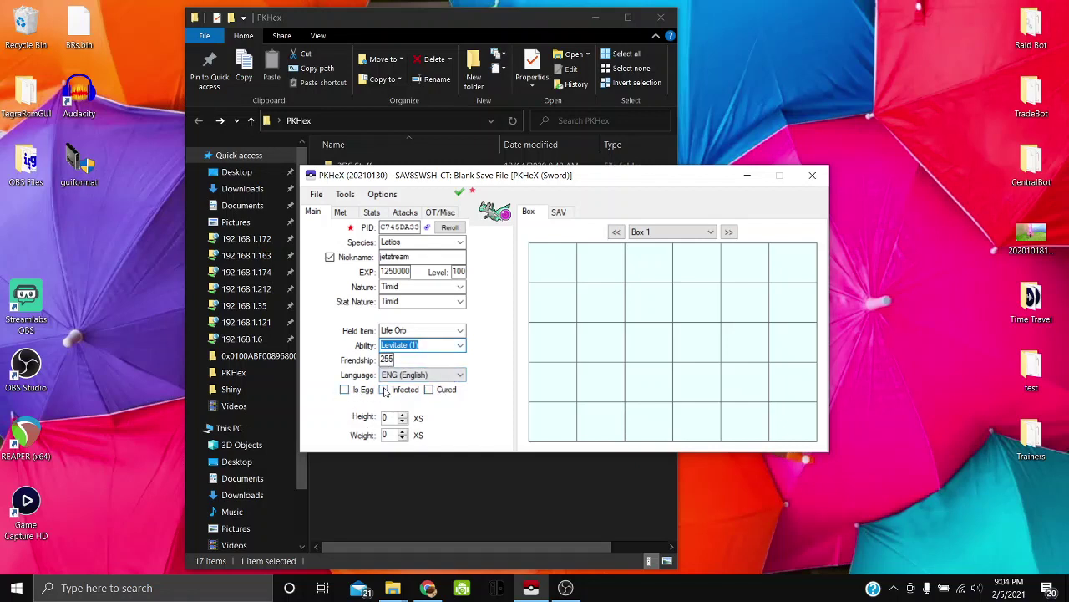
pyautogui.click(342, 213)
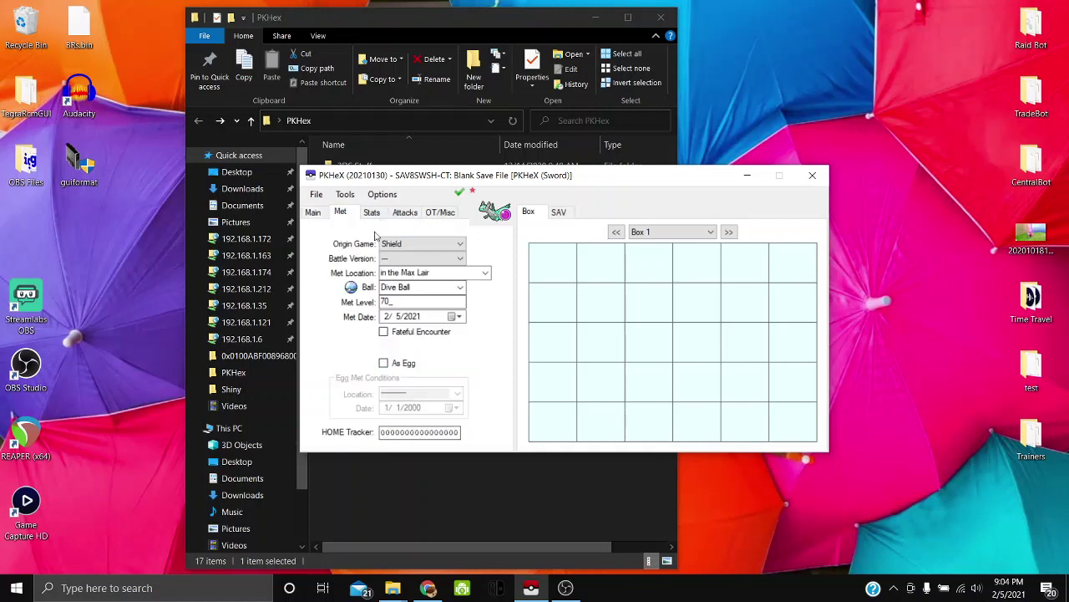
# - Change the Latios's origin game to Sword, leaving the Dive Ball unchanged
pyautogui.click(410, 246)
pyautogui.scroll(2, 422, 260)
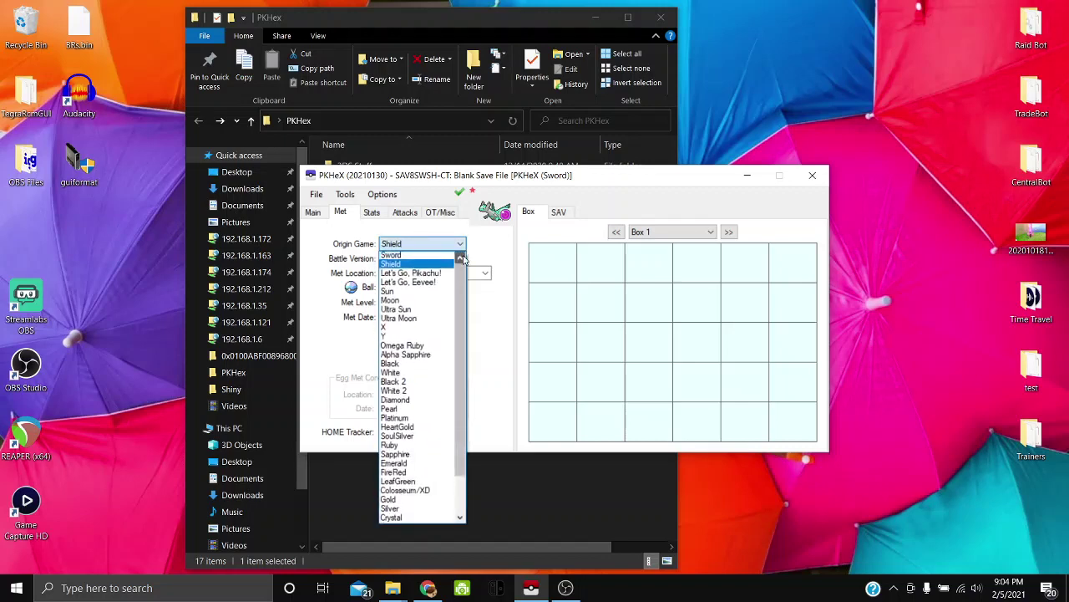
pyautogui.click(449, 256)
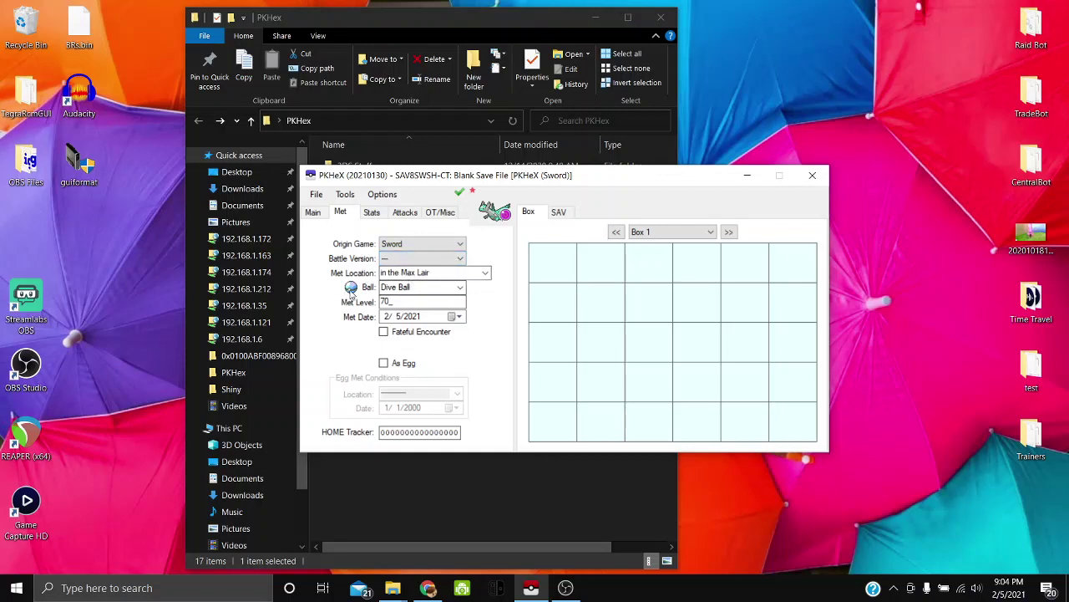
pyautogui.click(351, 287)
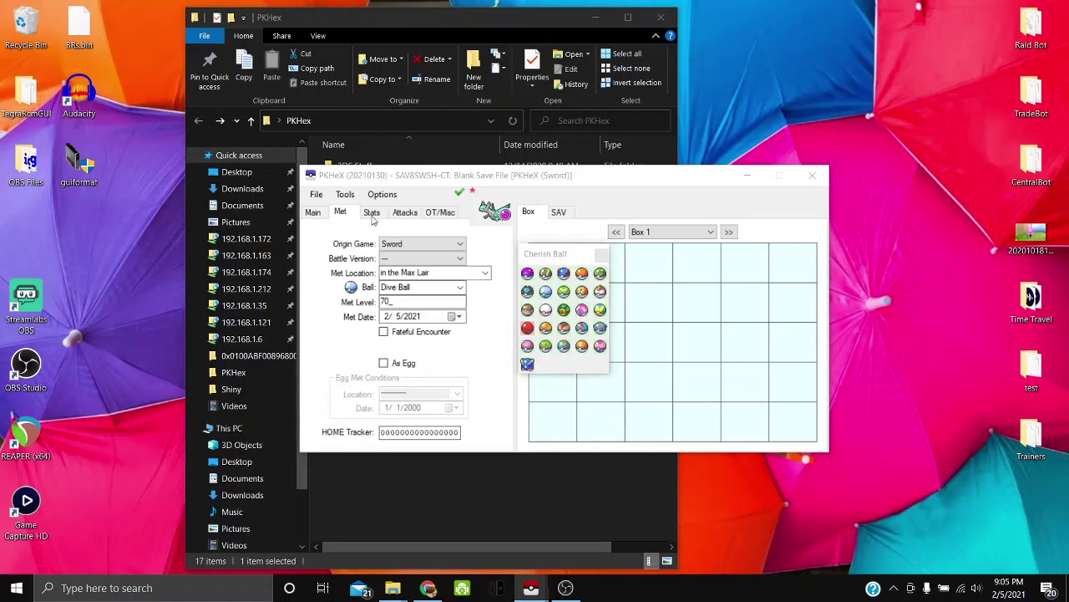
pyautogui.click(601, 255)
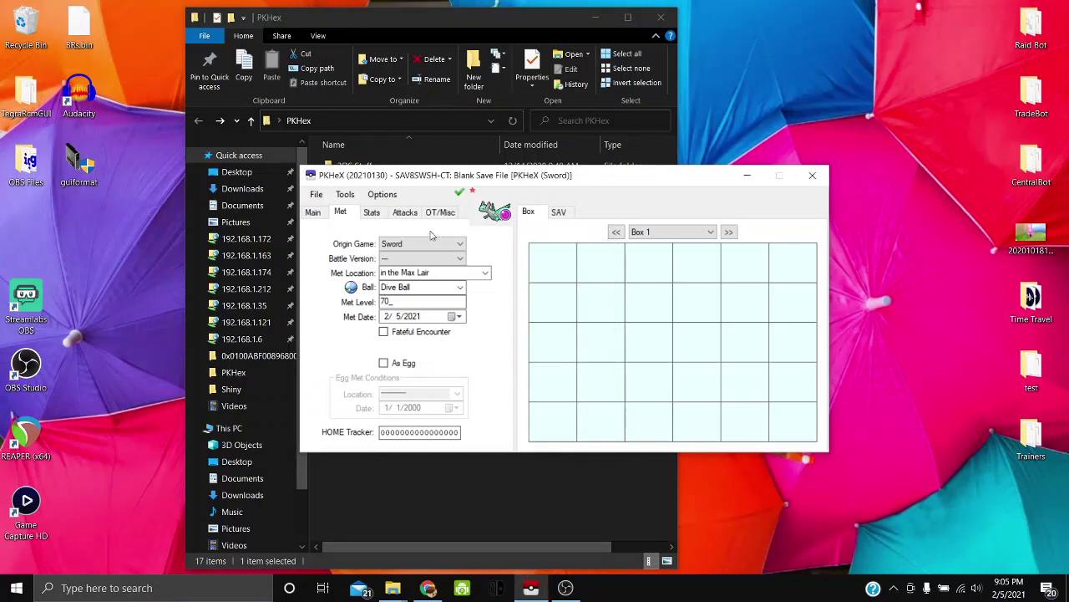